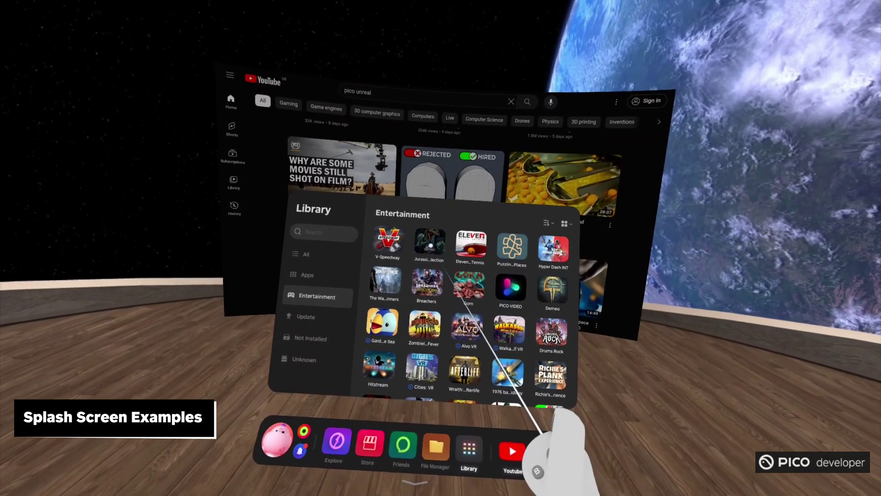
Step: Launch an app from the Library's Entertainment category to see its splash screen
{"action": "left_click", "coordinate": [469, 286]}
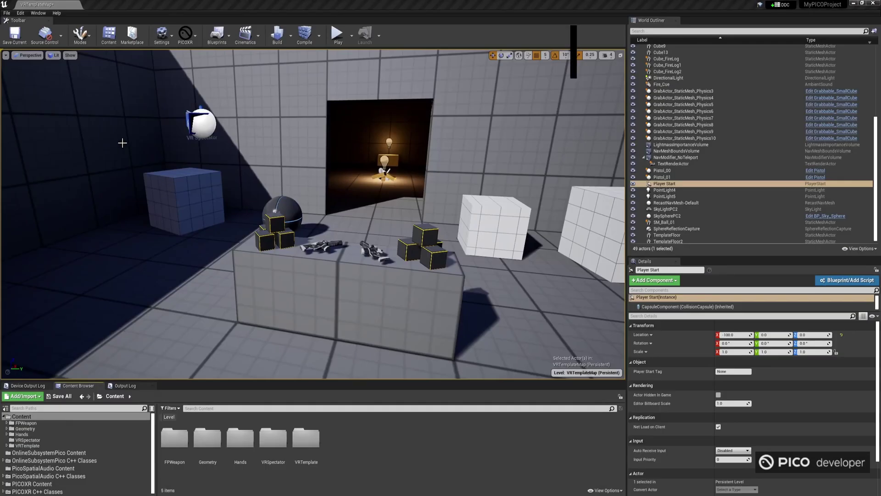
Step: In Project Settings' PICOXR Settings, add SplashDescs element 0 and expand its fields
{"action": "left_click", "coordinate": [21, 13]}
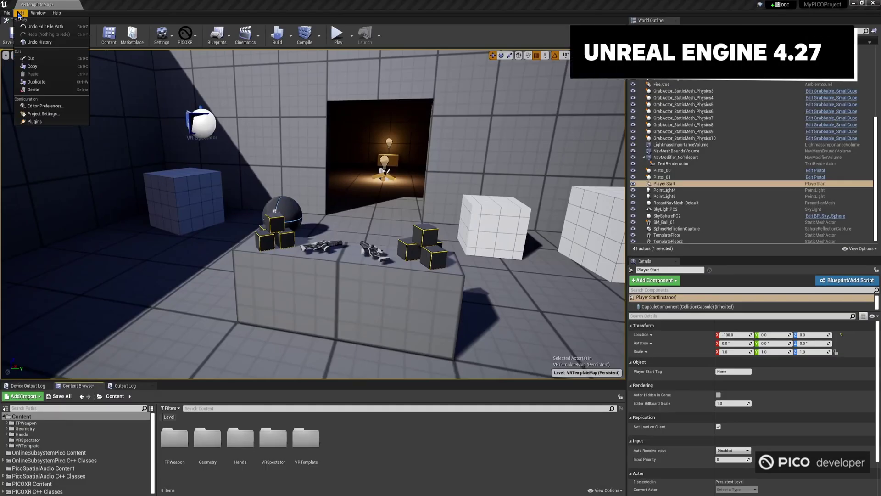
{"action": "left_click", "coordinate": [66, 116]}
{"action": "scroll", "coordinate": [40, 185], "scroll_direction": "down", "scroll_amount": 10}
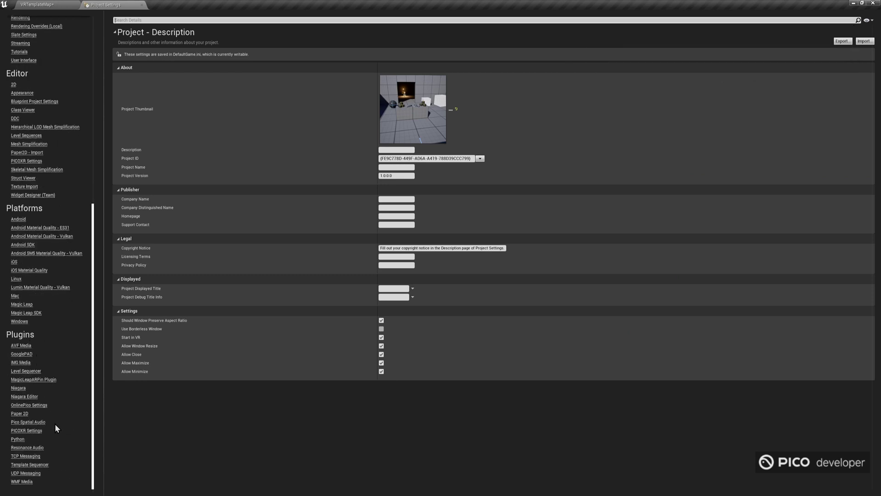
{"action": "left_click", "coordinate": [37, 432]}
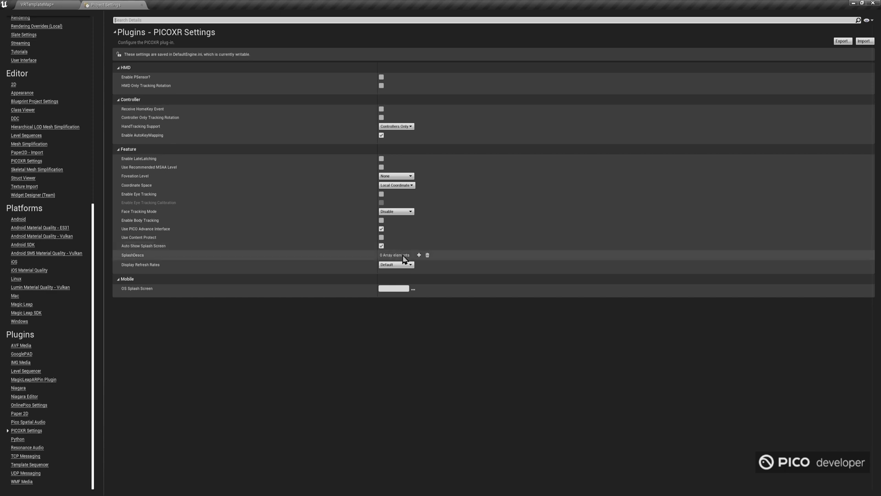
{"action": "left_click", "coordinate": [419, 255]}
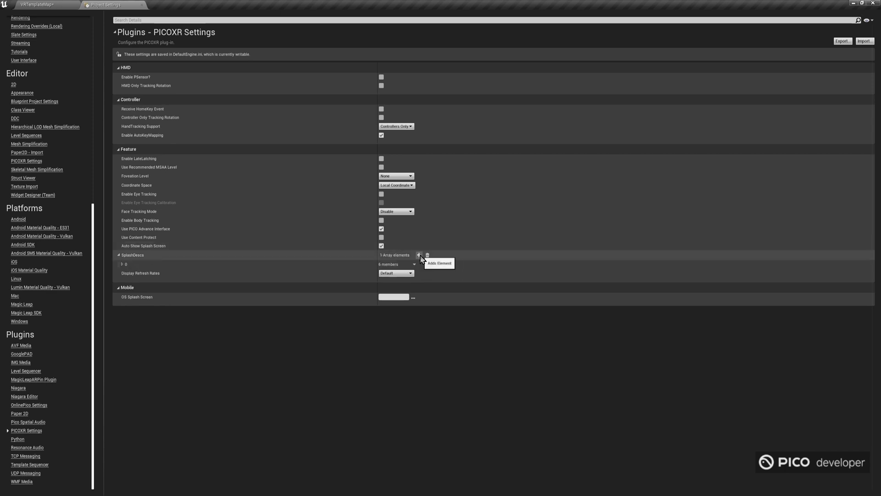
{"action": "left_click", "coordinate": [122, 264]}
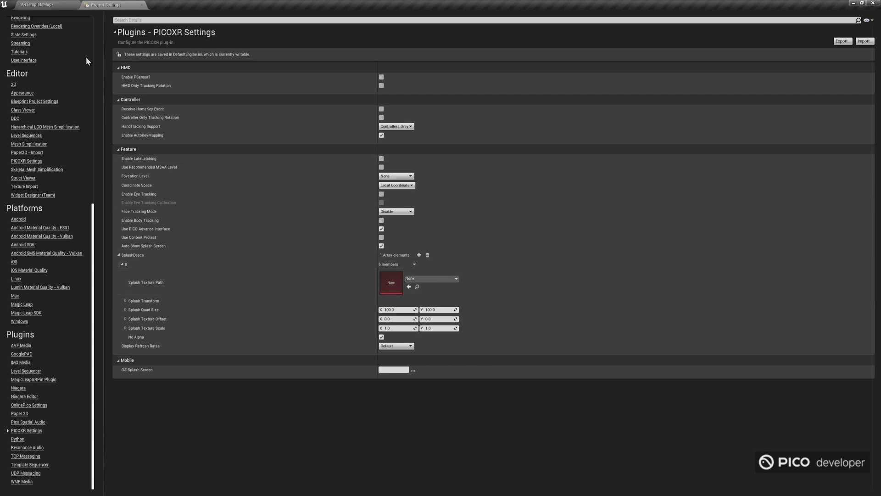
Step: Create a Splash content folder and import the four splash PNGs into it
{"action": "left_click", "coordinate": [56, 6]}
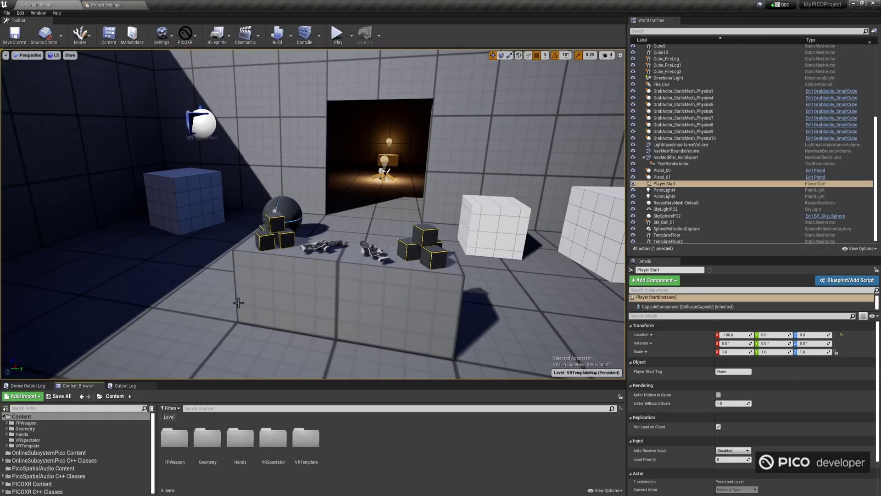
{"action": "right_click", "coordinate": [371, 437]}
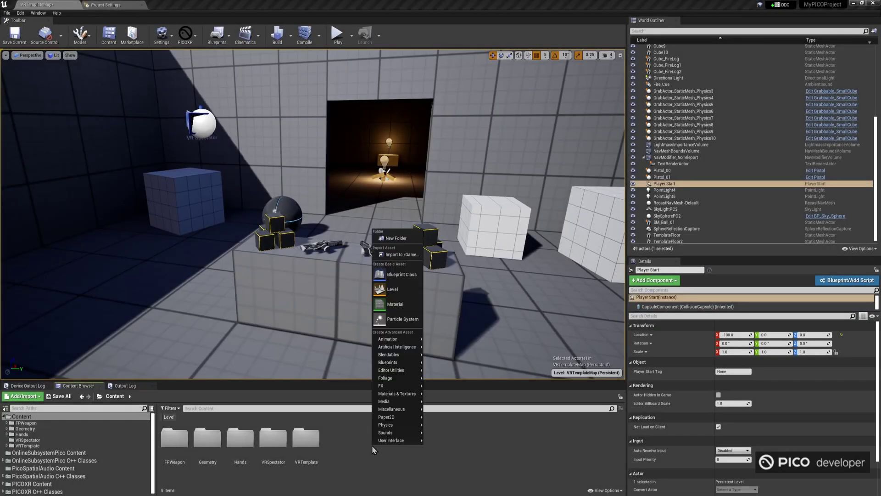
{"action": "left_click", "coordinate": [394, 241]}
{"action": "type", "text": "Splash"}
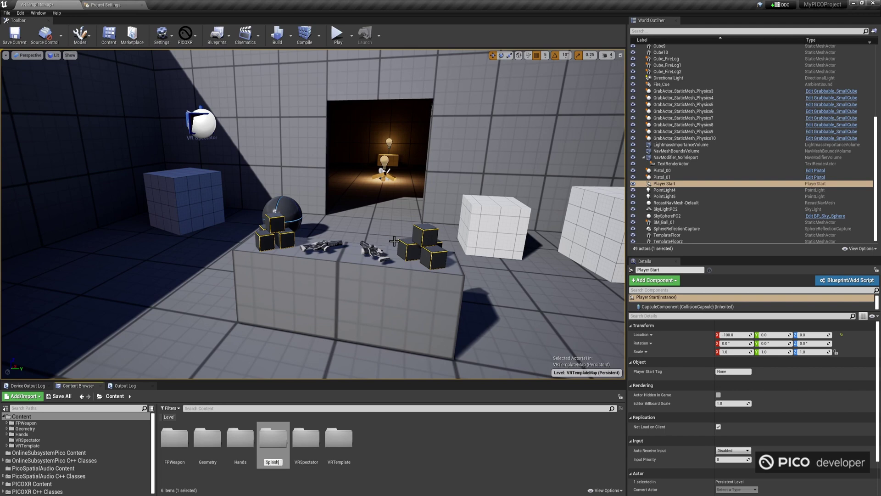
{"action": "key", "text": "Return"}
{"action": "double_click", "coordinate": [268, 443]}
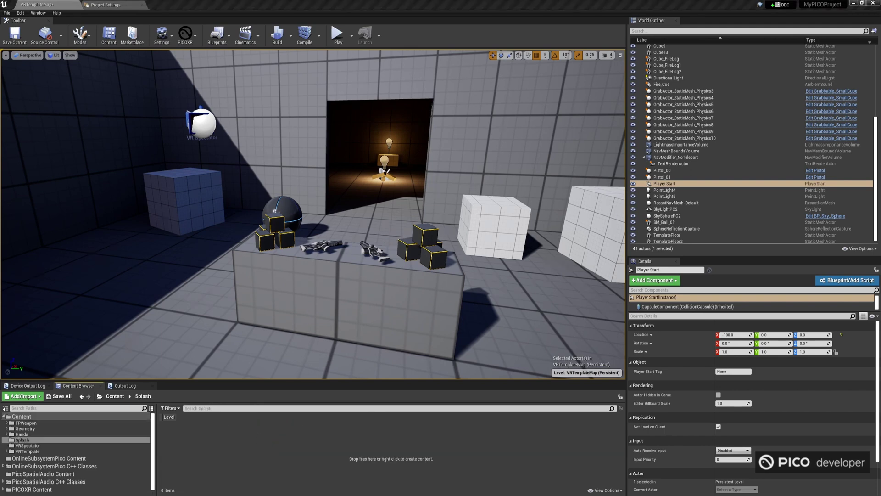
{"action": "key", "text": "alt+Tab"}
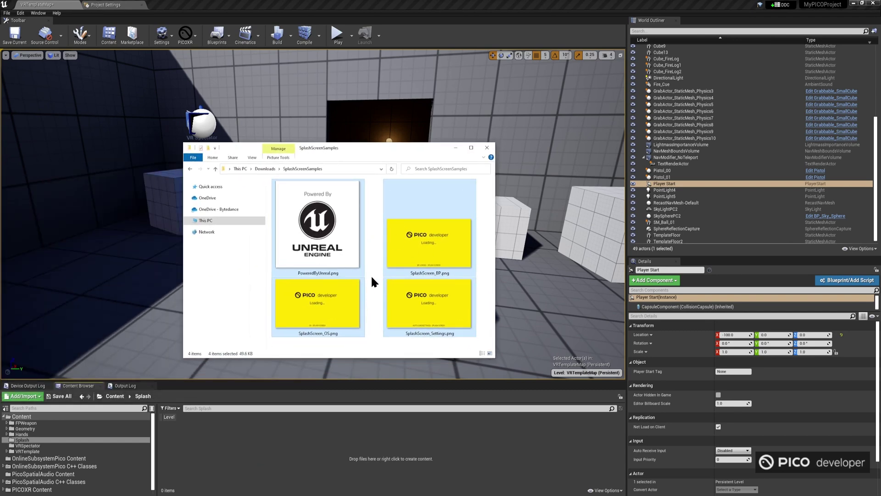
{"action": "left_click_drag", "start_coordinate": [326, 308], "coordinate": [234, 448]}
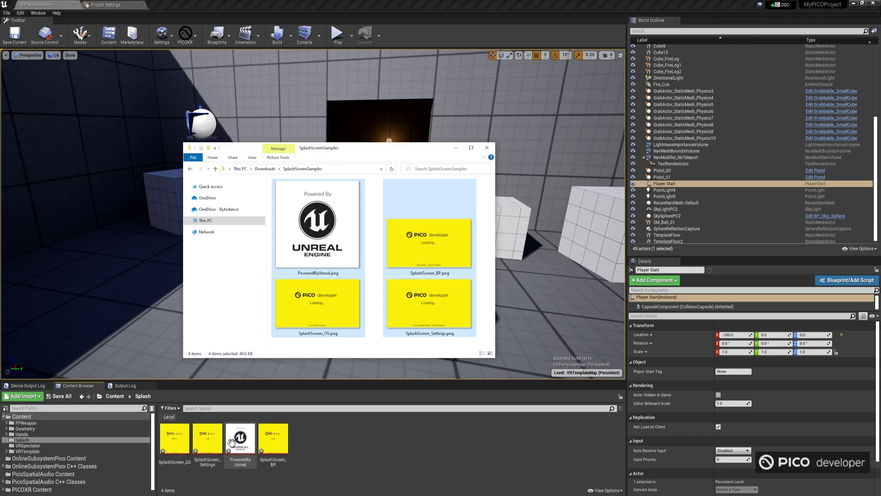
Step: Set SplashScreen_OS compression to UserInterface2D (RGBA) and save the texture
{"action": "double_click", "coordinate": [177, 445]}
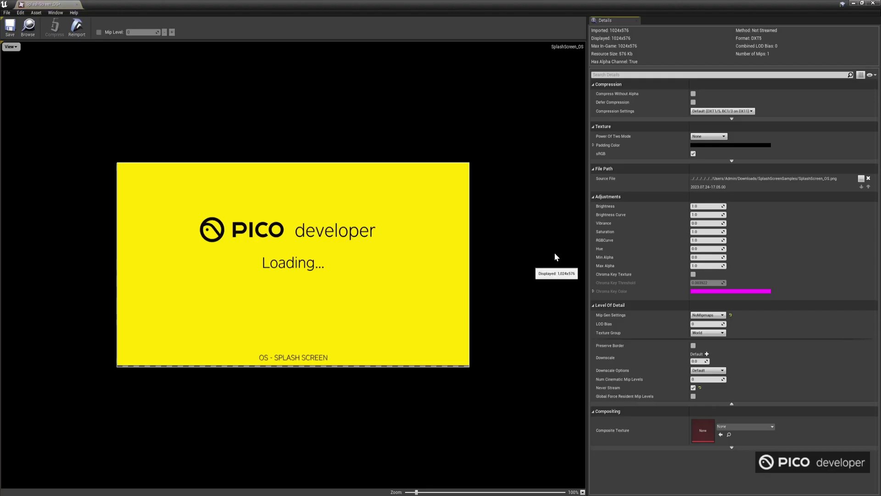
{"action": "left_click", "coordinate": [718, 111]}
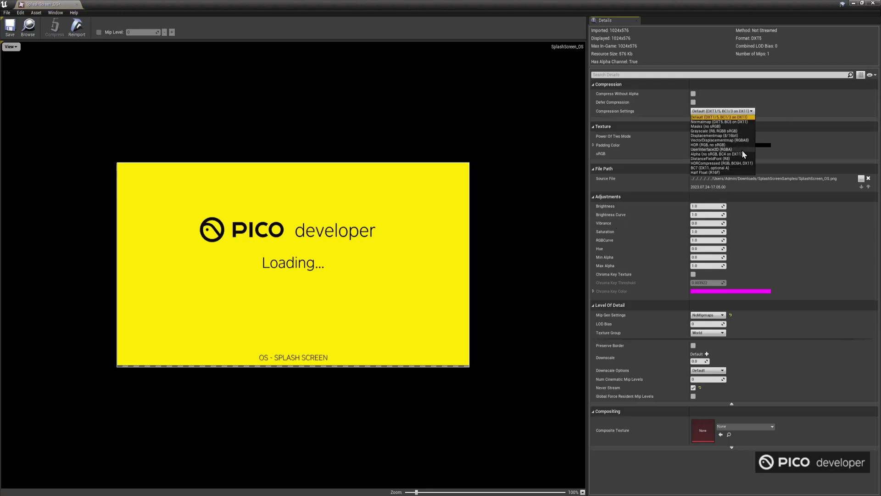
{"action": "left_click", "coordinate": [745, 150]}
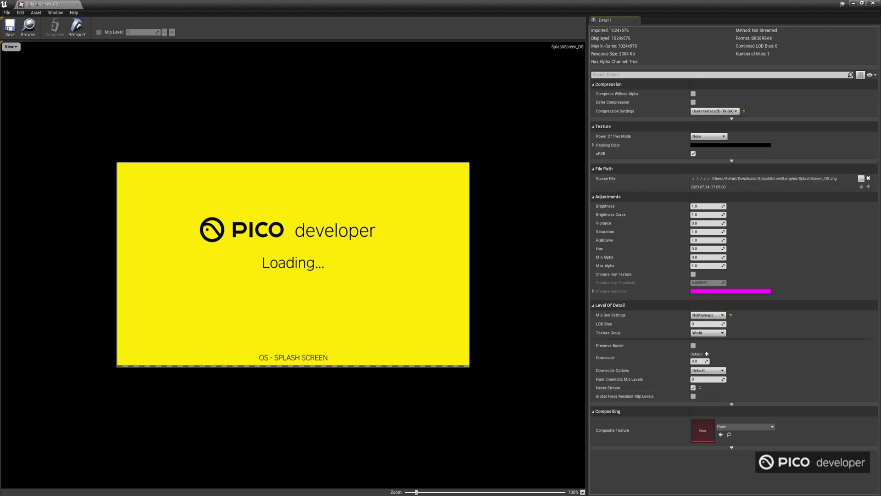
{"action": "left_click", "coordinate": [10, 27]}
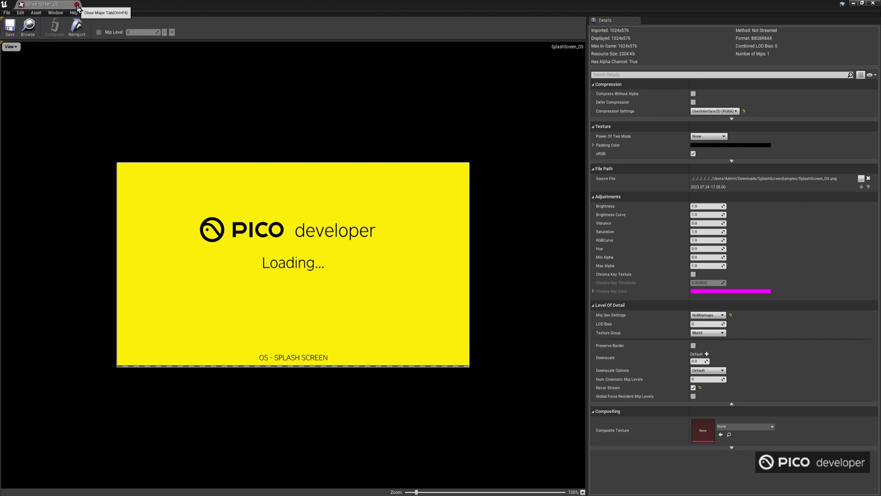
{"action": "left_click", "coordinate": [77, 4]}
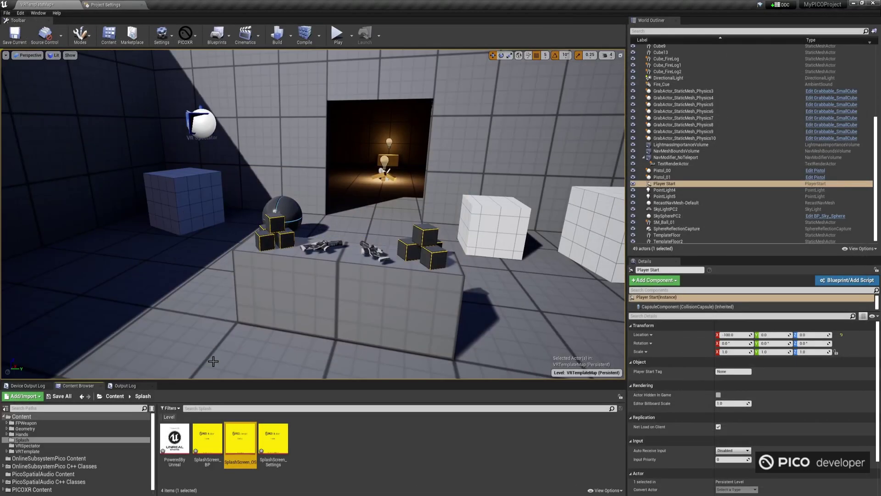
Step: Give the splash entry the SplashScreen_Settings texture and a 300 × 300 quad size
{"action": "left_click", "coordinate": [108, 4]}
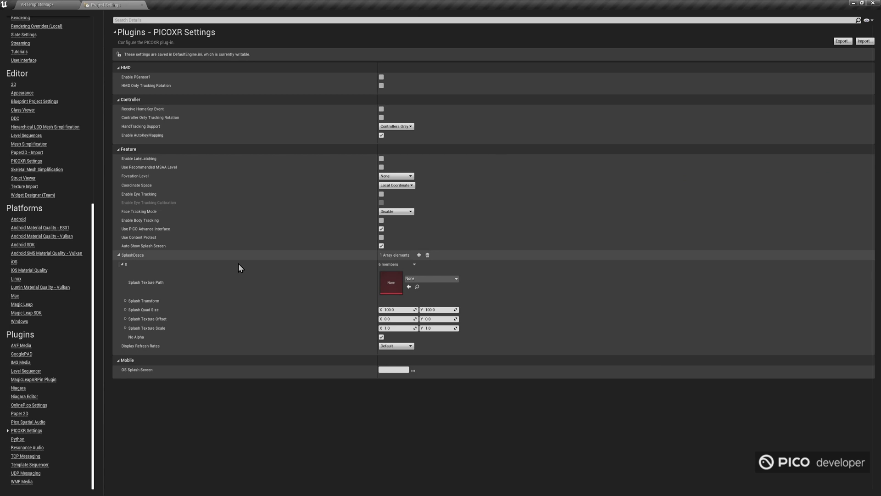
{"action": "left_click", "coordinate": [410, 286]}
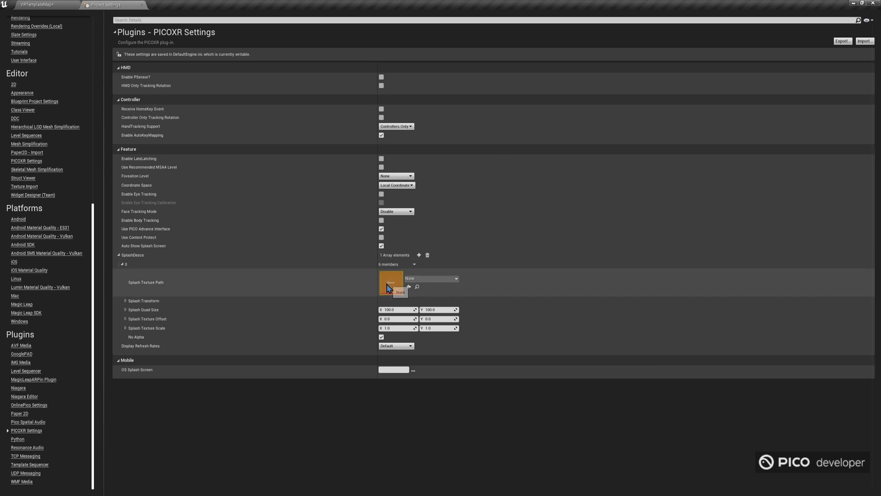
{"action": "left_click", "coordinate": [425, 279]}
{"action": "left_click", "coordinate": [457, 238]}
{"action": "left_click", "coordinate": [403, 310]}
{"action": "type", "text": "300"}
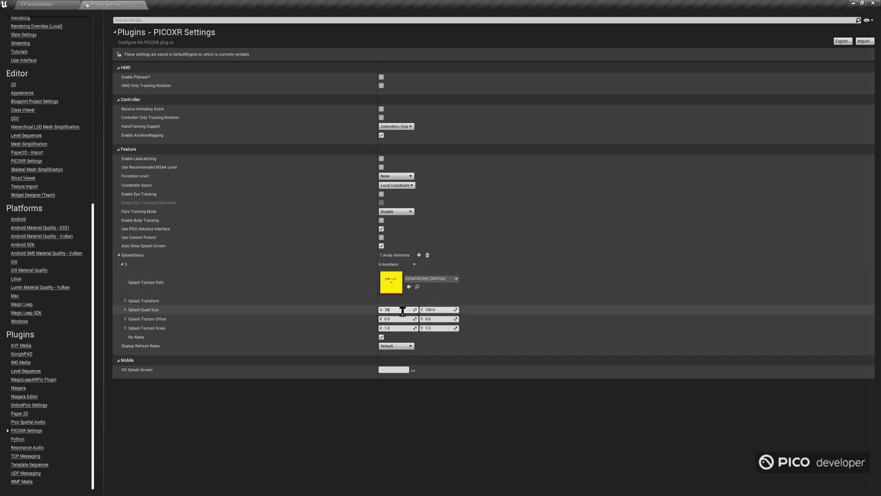
{"action": "key", "text": "Tab"}
{"action": "type", "text": "300"}
{"action": "key", "text": "Return"}
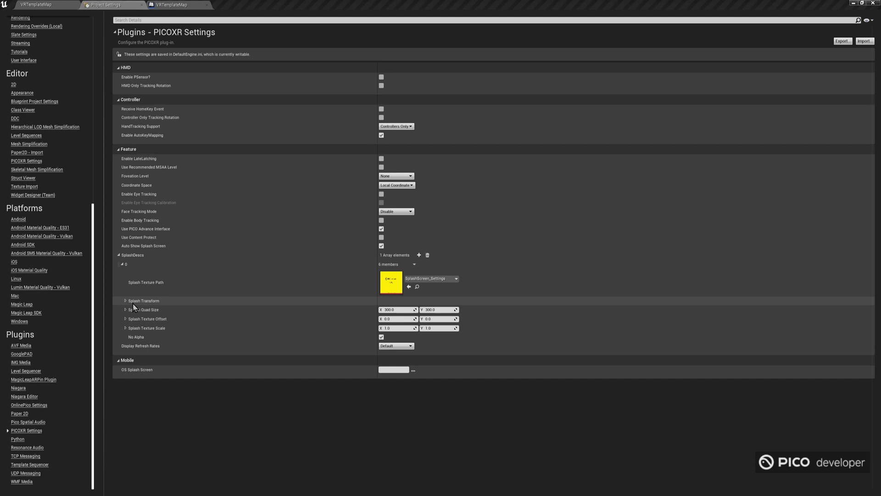
Step: Set the splash transform's Location X to 400
{"action": "left_click", "coordinate": [126, 301]}
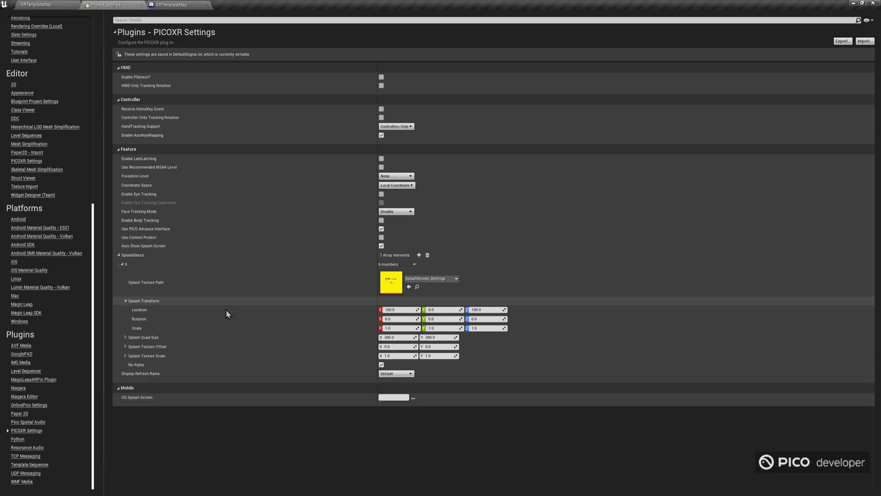
{"action": "left_click", "coordinate": [406, 311]}
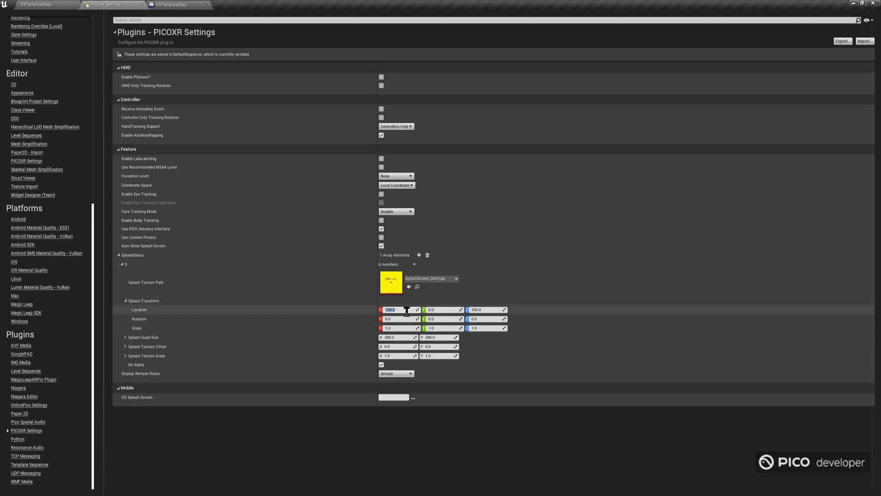
{"action": "type", "text": "400"}
{"action": "key", "text": "Return"}
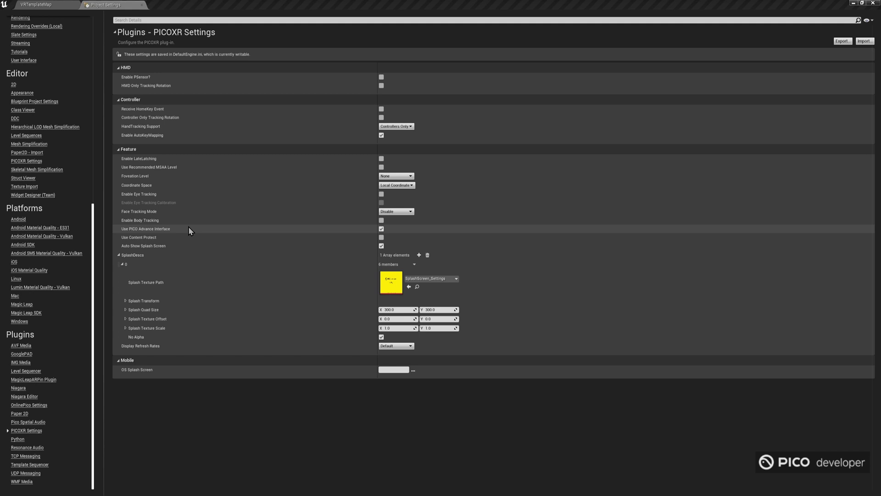
Step: Open the Level Blueprint and add a Show Loading Screen node
{"action": "left_click", "coordinate": [65, 8]}
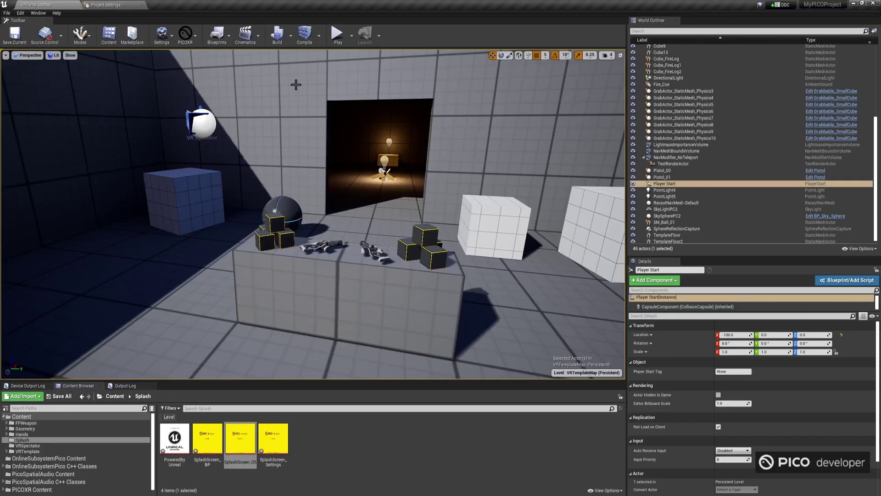
{"action": "left_click", "coordinate": [219, 45]}
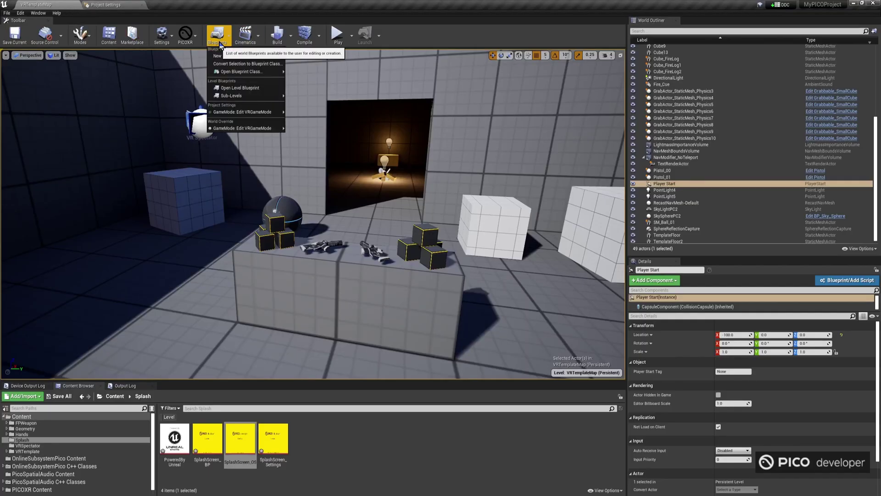
{"action": "left_click", "coordinate": [240, 88]}
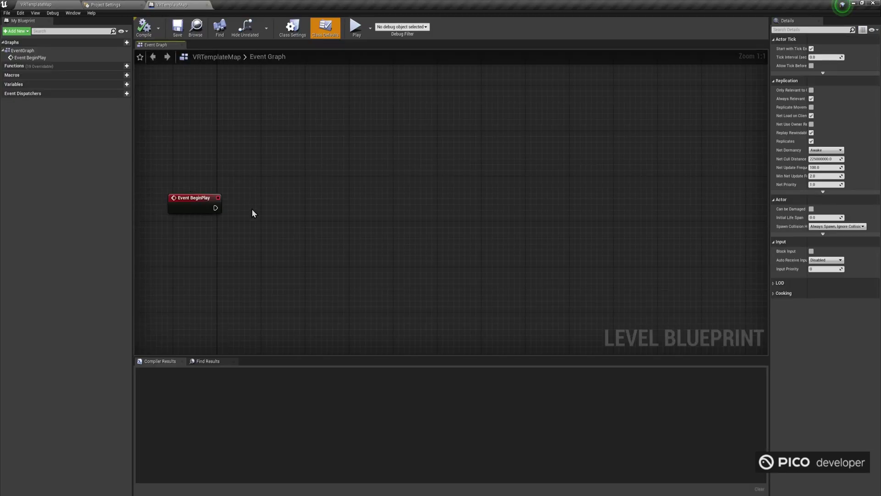
{"action": "right_click", "coordinate": [252, 212]}
{"action": "type", "text": "show loading"}
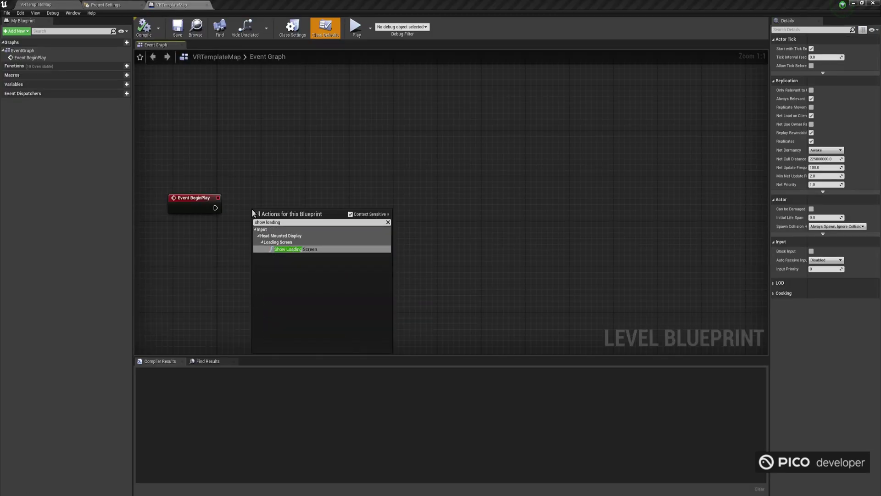
{"action": "key", "text": "Return"}
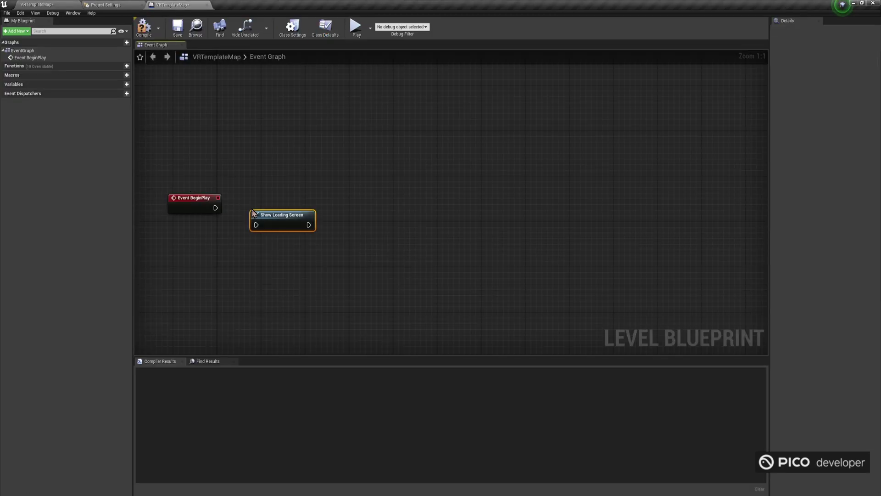
Step: Add a Hide Loading Screen node and a Delay node with Duration 8
{"action": "right_click", "coordinate": [477, 226]}
{"action": "type", "text": "hide loadin"}
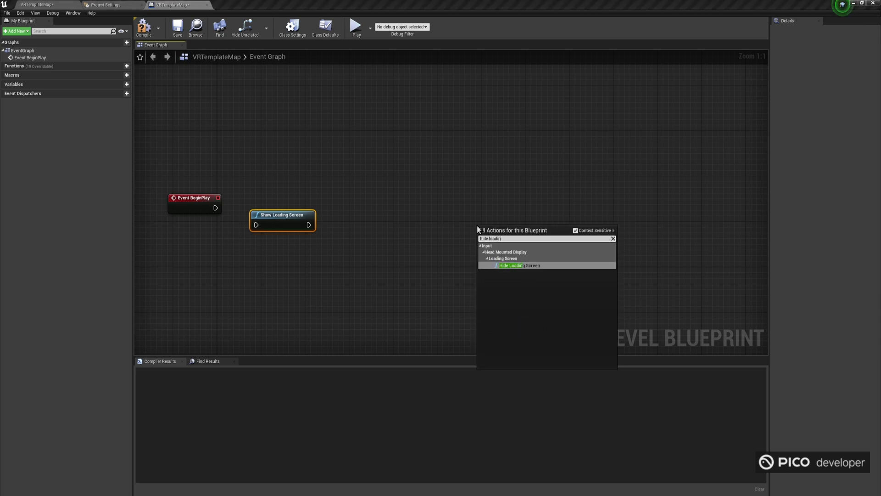
{"action": "key", "text": "Return"}
{"action": "right_click", "coordinate": [357, 231]}
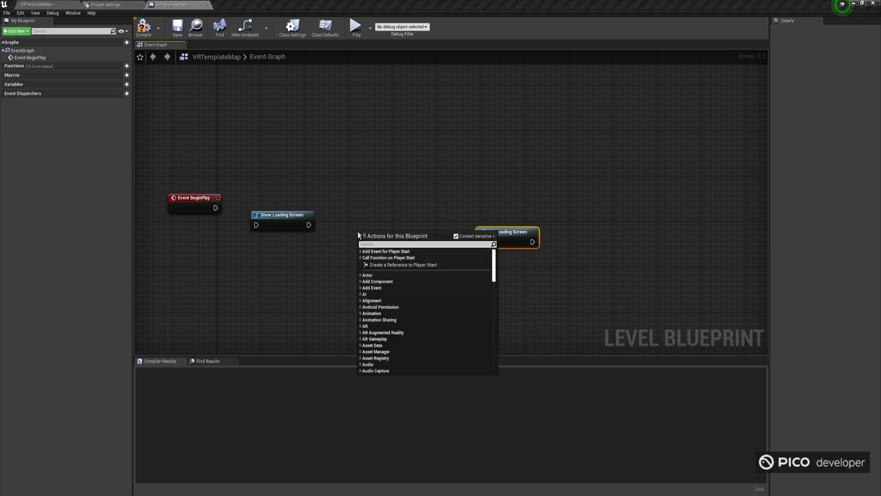
{"action": "type", "text": "delay"}
{"action": "key", "text": "Return"}
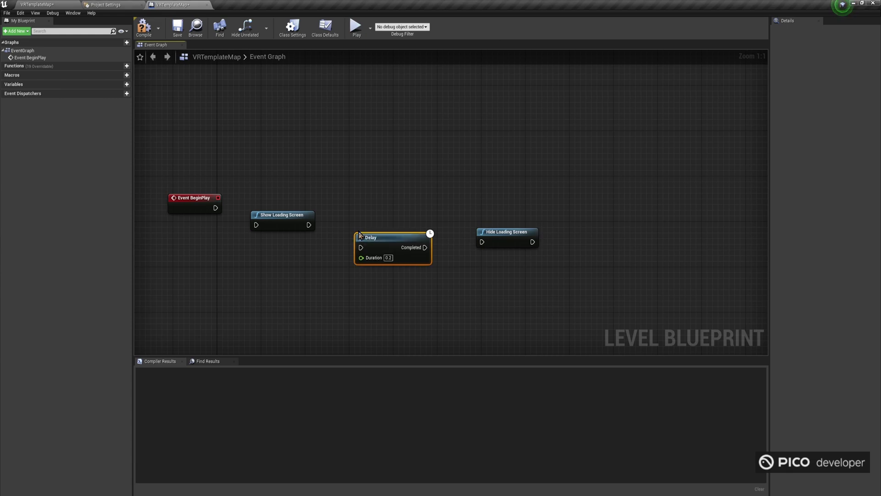
{"action": "type", "text": "8"}
{"action": "left_click", "coordinate": [417, 183]}
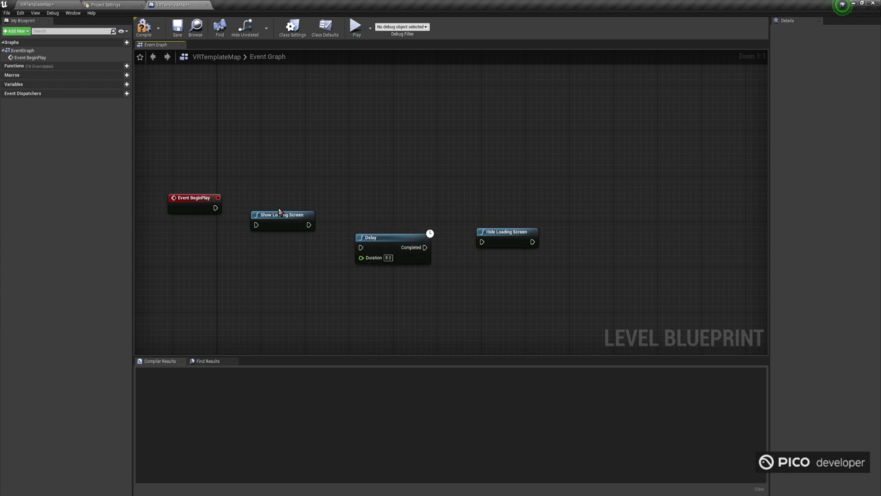
Step: Wire BeginPlay → Show Loading Screen → Delay → Hide Loading Screen, then compile and save
{"action": "left_click_drag", "start_coordinate": [216, 208], "coordinate": [256, 225]}
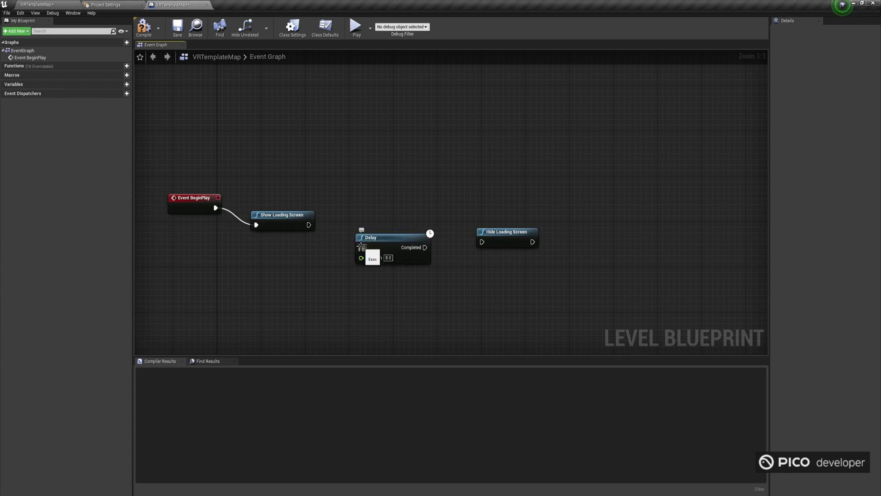
{"action": "left_click_drag", "start_coordinate": [361, 248], "coordinate": [281, 203]}
{"action": "left_click_drag", "start_coordinate": [381, 238], "coordinate": [376, 203]}
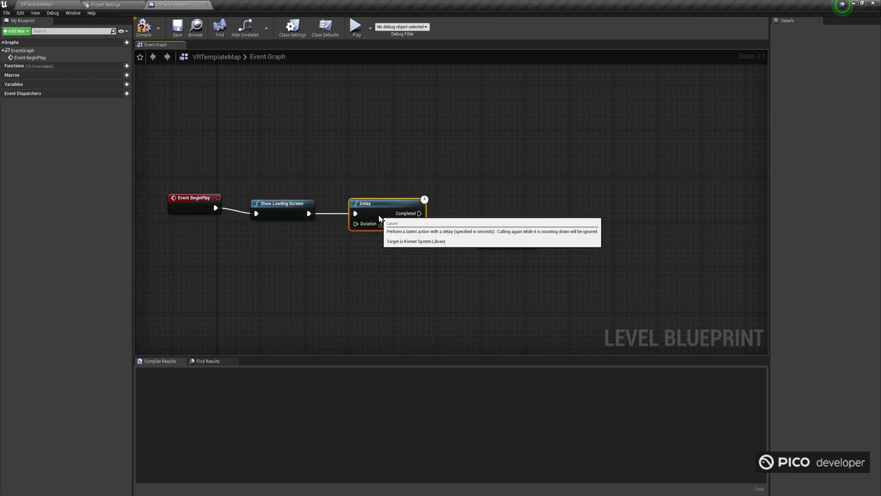
{"action": "left_click_drag", "start_coordinate": [517, 233], "coordinate": [489, 204]}
{"action": "left_click_drag", "start_coordinate": [420, 213], "coordinate": [456, 214]}
{"action": "left_click", "coordinate": [144, 26]}
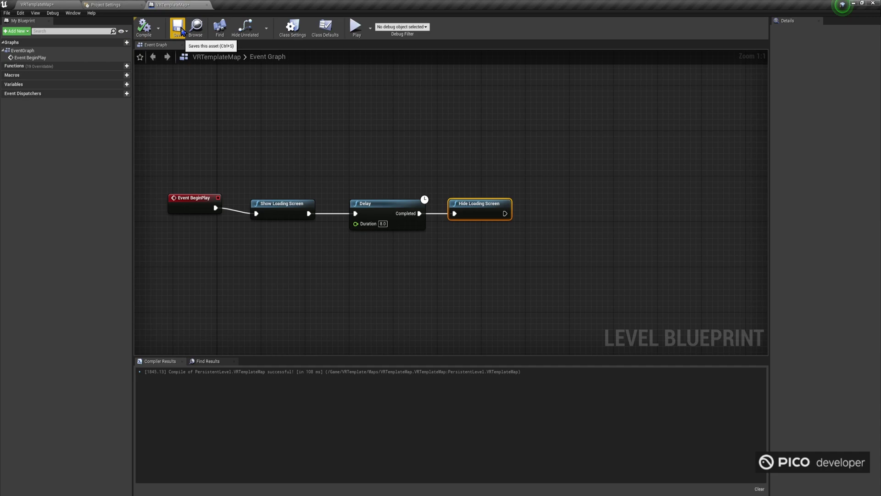
{"action": "left_click", "coordinate": [178, 29]}
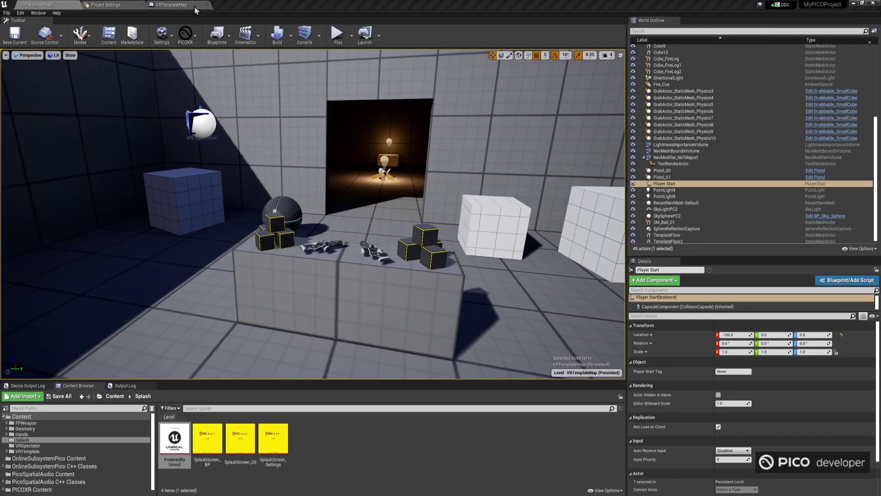
Step: Add an Add Loading Screen Splash node using the SplashScreen_BP texture
{"action": "left_click", "coordinate": [190, 7]}
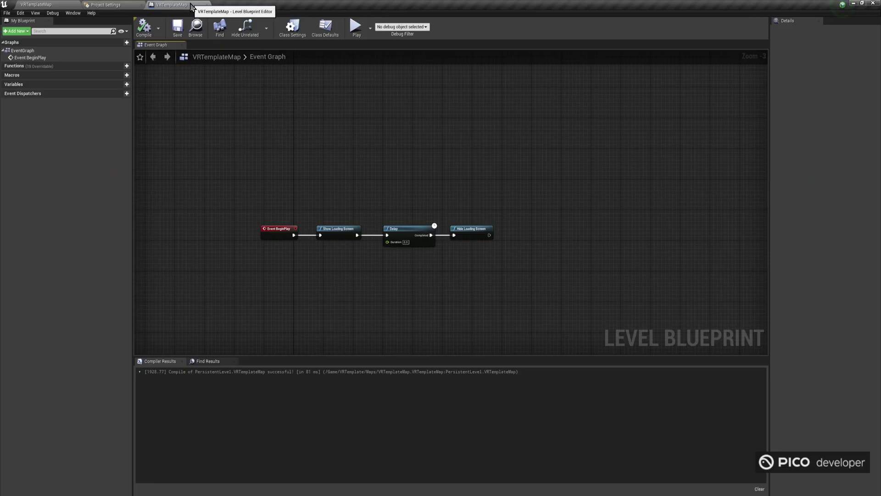
{"action": "scroll", "coordinate": [275, 229], "scroll_direction": "up", "scroll_amount": 3}
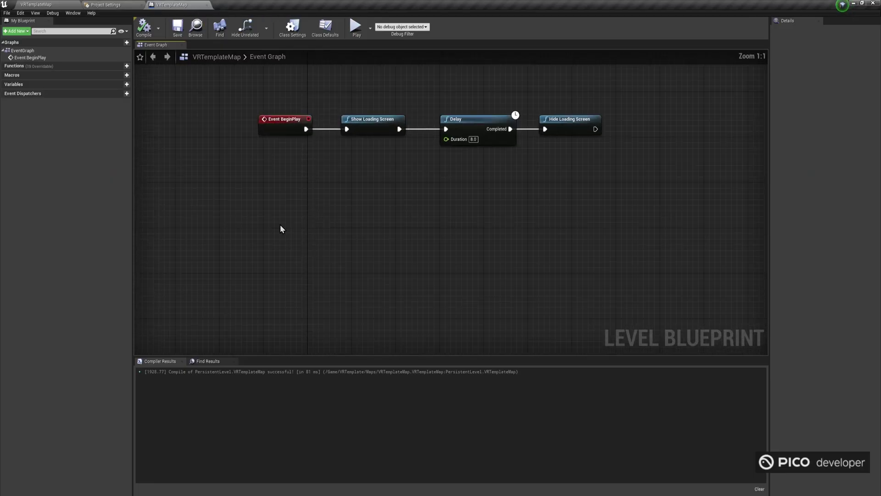
{"action": "right_click_drag", "start_coordinate": [281, 229], "coordinate": [306, 241]}
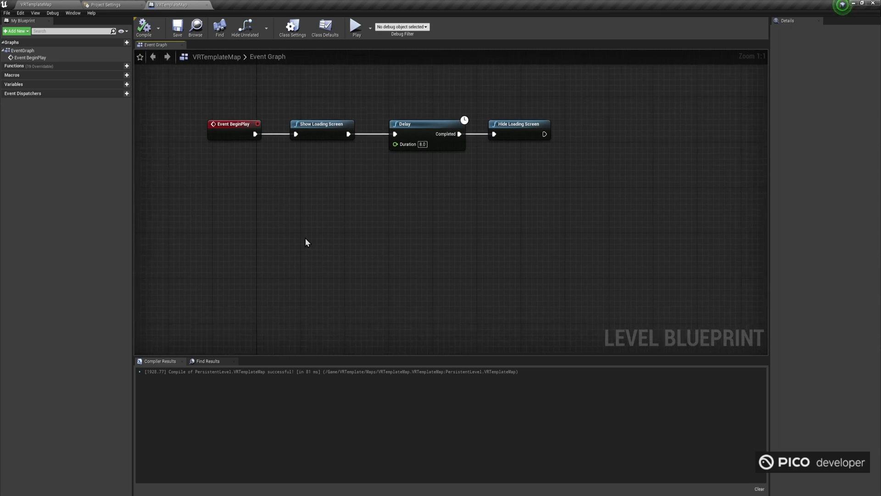
{"action": "right_click", "coordinate": [306, 239]}
{"action": "type", "text": "add load"}
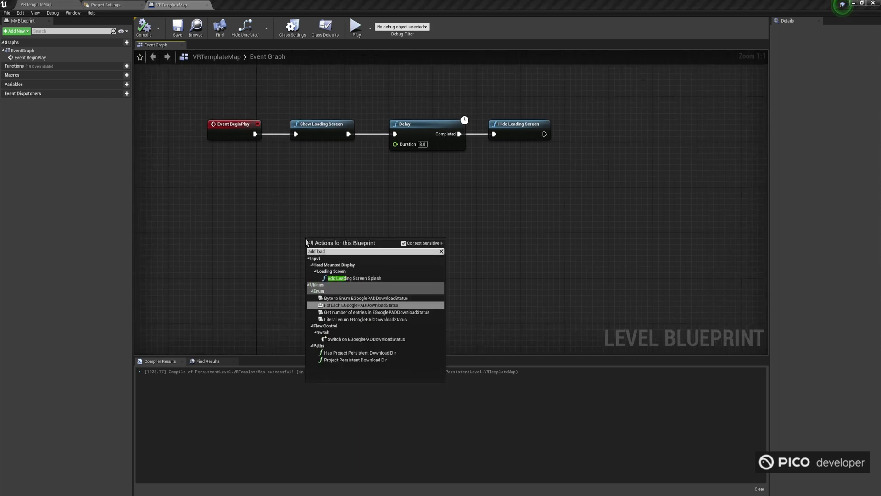
{"action": "type", "text": "ing spl"}
{"action": "key", "text": "Return"}
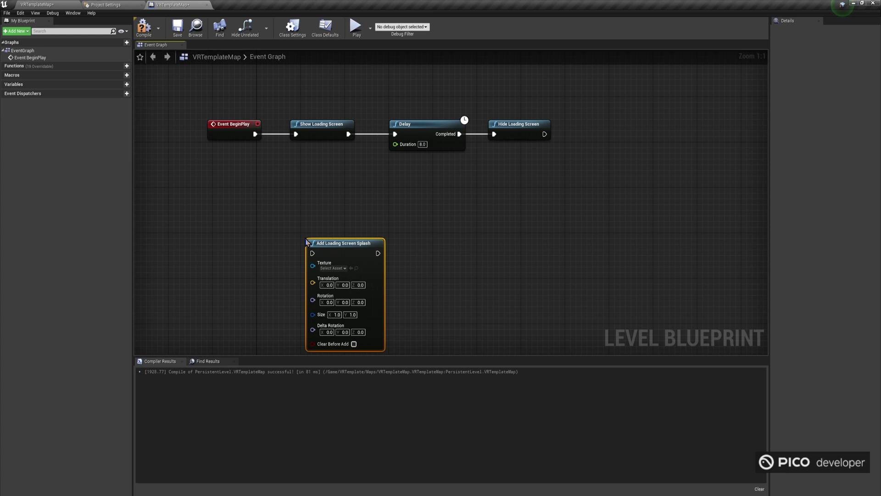
{"action": "right_click_drag", "start_coordinate": [275, 258], "coordinate": [271, 230]}
{"action": "left_click", "coordinate": [330, 237]}
{"action": "type", "text": "s"}
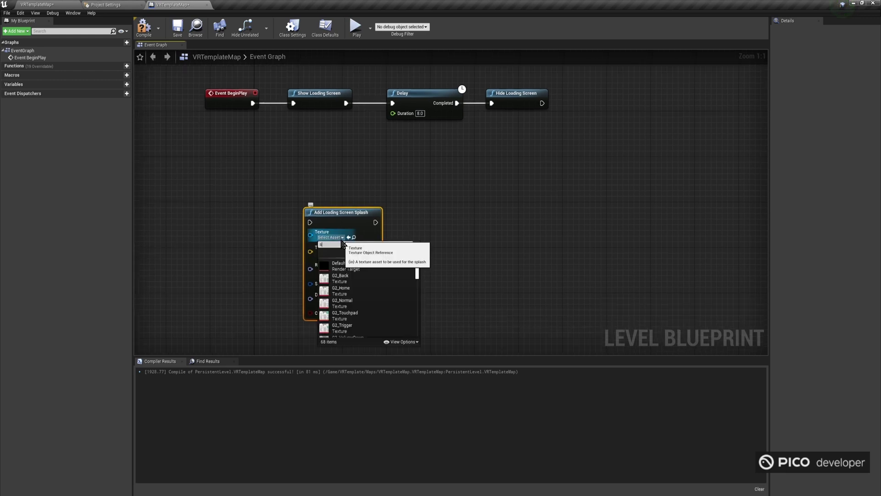
{"action": "type", "text": "plash"}
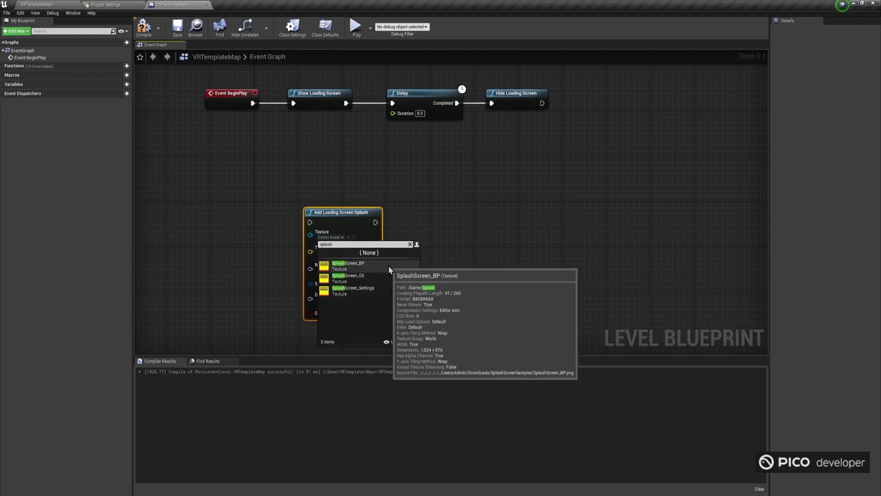
{"action": "left_click", "coordinate": [368, 266]}
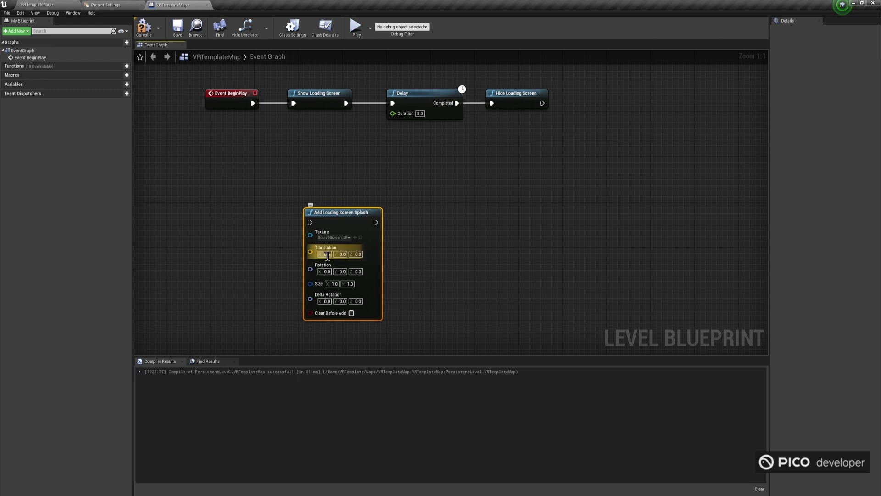
Step: Set the splash translation to 400, 0, 100, enable Clear Before Add, and size 300 × 300
{"action": "left_click", "coordinate": [327, 256]}
{"action": "type", "text": "400"}
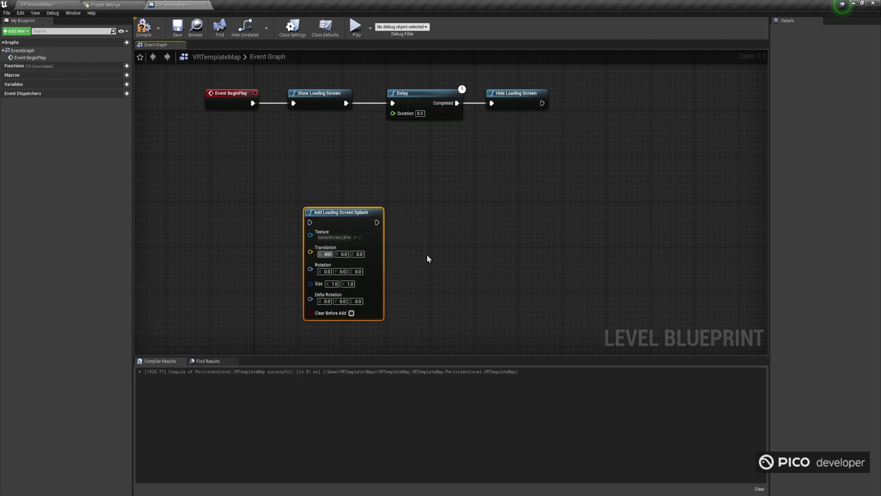
{"action": "key", "text": "Tab"}
{"action": "key", "text": "Tab"}
{"action": "type", "text": "100"}
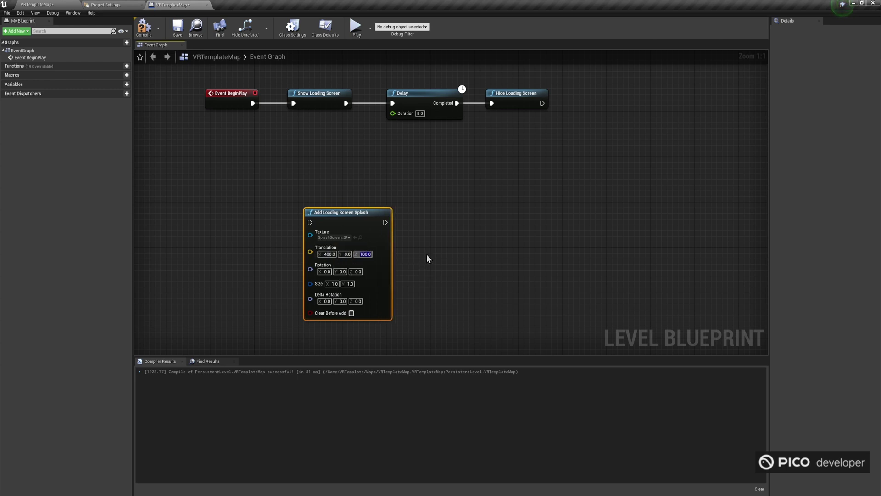
{"action": "left_click", "coordinate": [352, 313]}
{"action": "left_click", "coordinate": [333, 283]}
{"action": "type", "text": "300"}
{"action": "key", "text": "Tab"}
{"action": "type", "text": "300"}
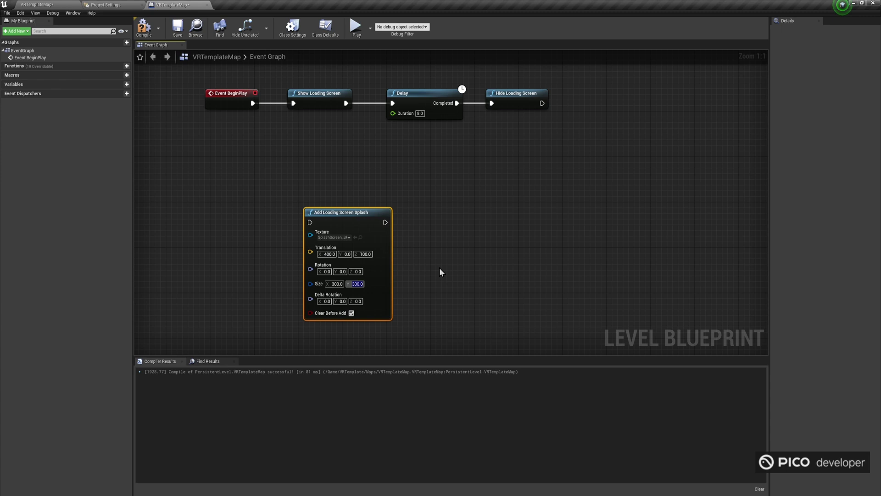
{"action": "left_click", "coordinate": [440, 272]}
Step: Add a Show Loading Screen node after the Add Loading Screen Splash node
{"action": "right_click_drag", "start_coordinate": [440, 272], "coordinate": [404, 248]}
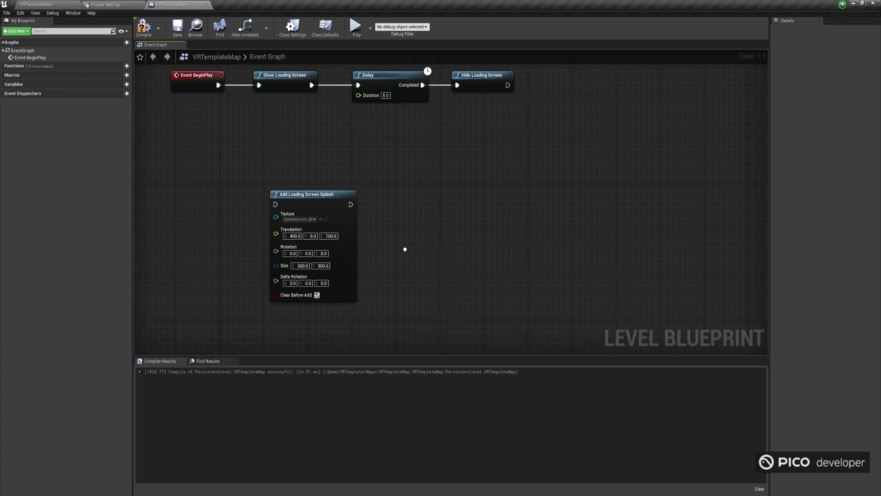
{"action": "right_click", "coordinate": [418, 213]}
{"action": "type", "text": "show loading"}
{"action": "key", "text": "Return"}
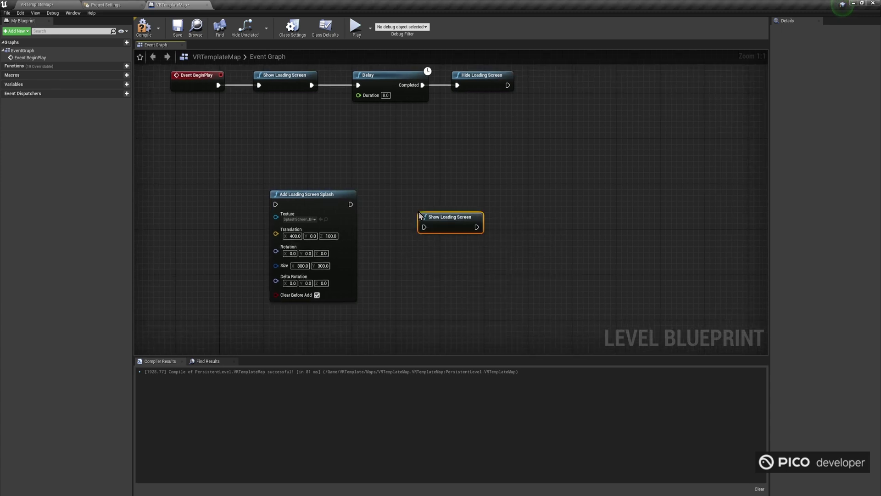
{"action": "left_click_drag", "start_coordinate": [350, 205], "coordinate": [411, 204]}
Step: Follow Show Loading Screen with a Delay of 8 seconds
{"action": "right_click", "coordinate": [475, 209]}
{"action": "type", "text": "delay"}
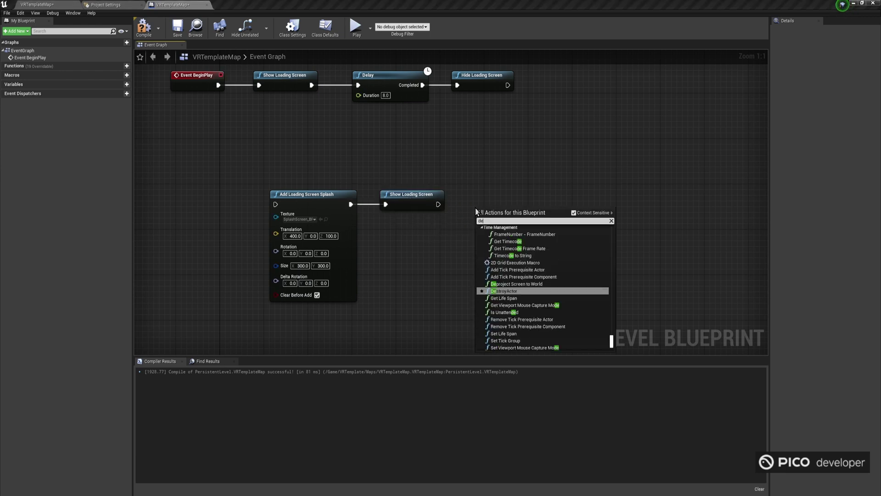
{"action": "left_click", "coordinate": [500, 291]}
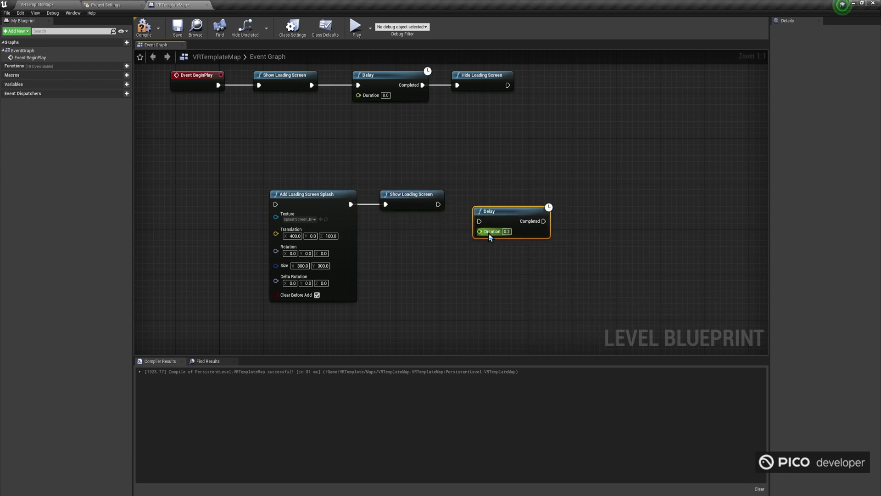
{"action": "type", "text": "8"}
{"action": "key", "text": "Return"}
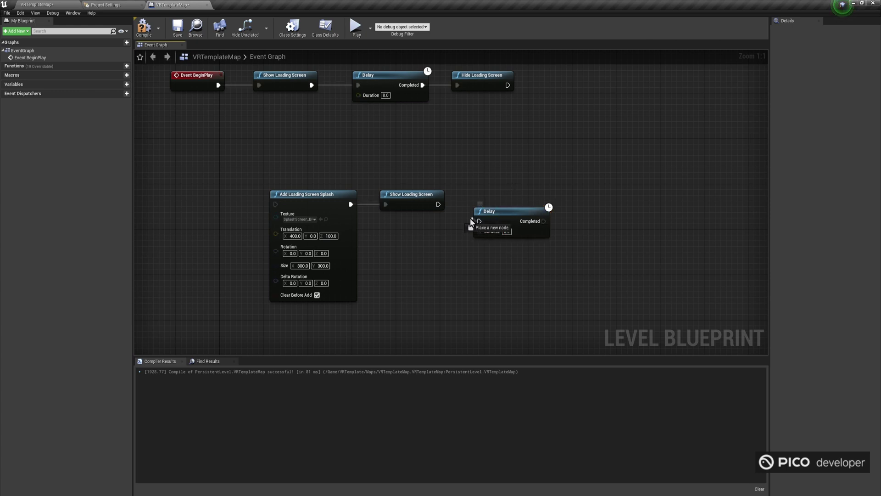
{"action": "left_click_drag", "start_coordinate": [479, 221], "coordinate": [440, 204]}
{"action": "left_click_drag", "start_coordinate": [512, 224], "coordinate": [506, 207]}
{"action": "left_click", "coordinate": [579, 217]}
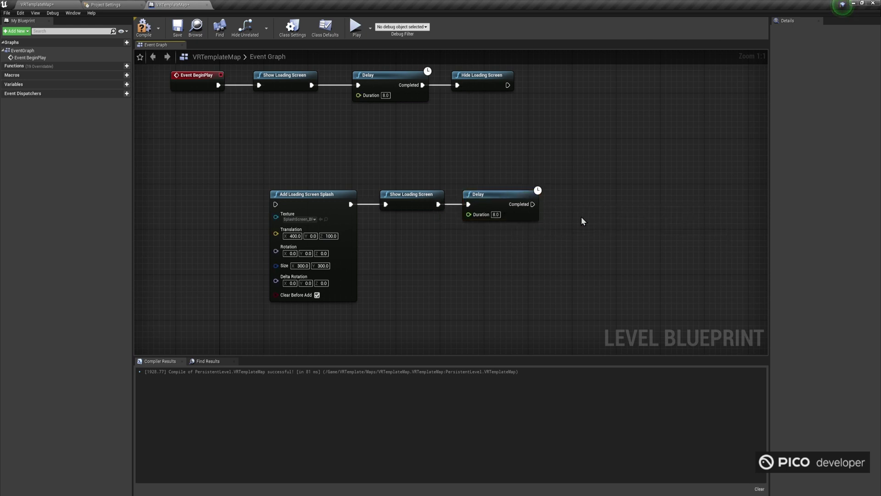
Step: Chain Clear Loading Screen Splashes and then Hide Loading Screen after the Delay
{"action": "right_click", "coordinate": [581, 217]}
{"action": "type", "text": "clear loading"}
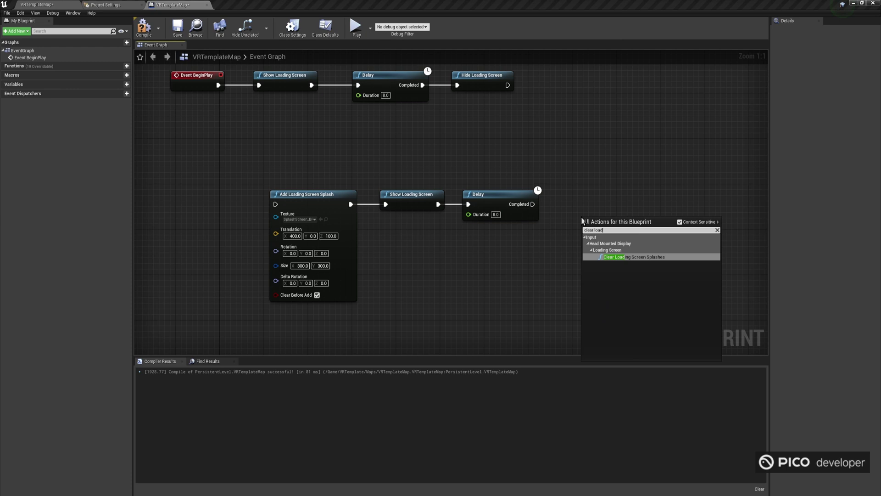
{"action": "key", "text": "Return"}
{"action": "left_click_drag", "start_coordinate": [536, 206], "coordinate": [589, 196]}
{"action": "right_click", "coordinate": [666, 216]}
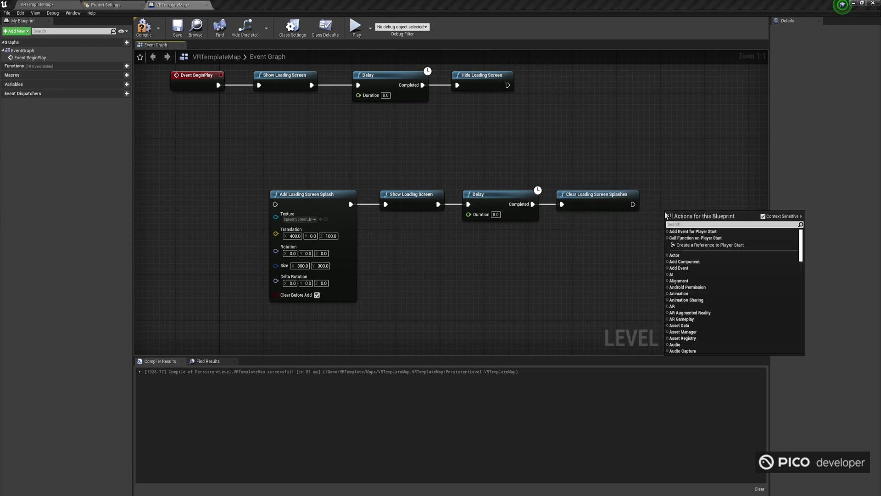
{"action": "type", "text": "hide loading"}
{"action": "key", "text": "Return"}
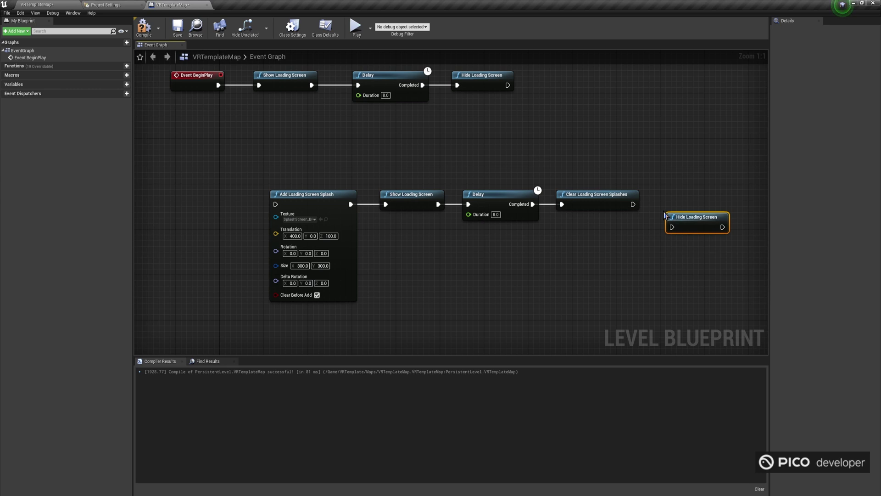
{"action": "left_click_drag", "start_coordinate": [633, 205], "coordinate": [682, 209]}
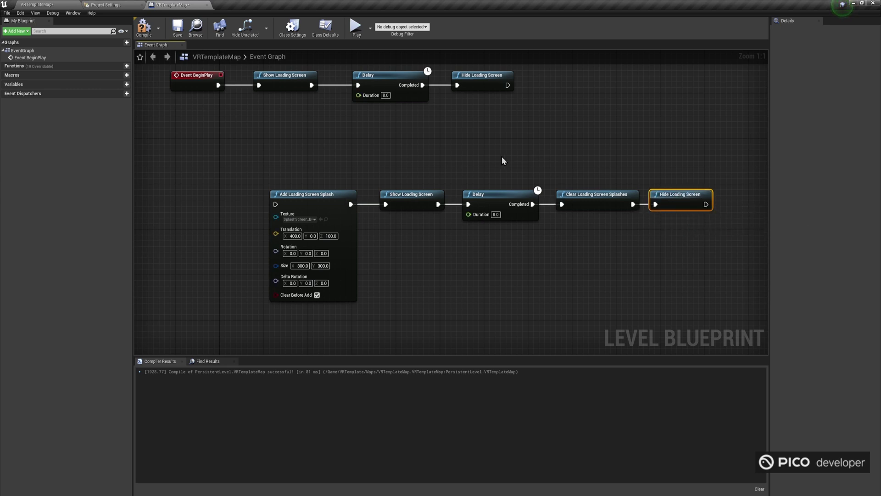
Step: Connect Event BeginPlay to Add Loading Screen Splash and compile the Level Blueprint
{"action": "left_click", "coordinate": [353, 147]}
{"action": "right_click_drag", "start_coordinate": [354, 146], "coordinate": [367, 153]}
{"action": "left_click_drag", "start_coordinate": [217, 95], "coordinate": [294, 212]}
{"action": "left_click_drag", "start_coordinate": [216, 174], "coordinate": [216, 203]}
{"action": "left_click", "coordinate": [284, 188]}
{"action": "right_click_drag", "start_coordinate": [284, 187], "coordinate": [270, 167]}
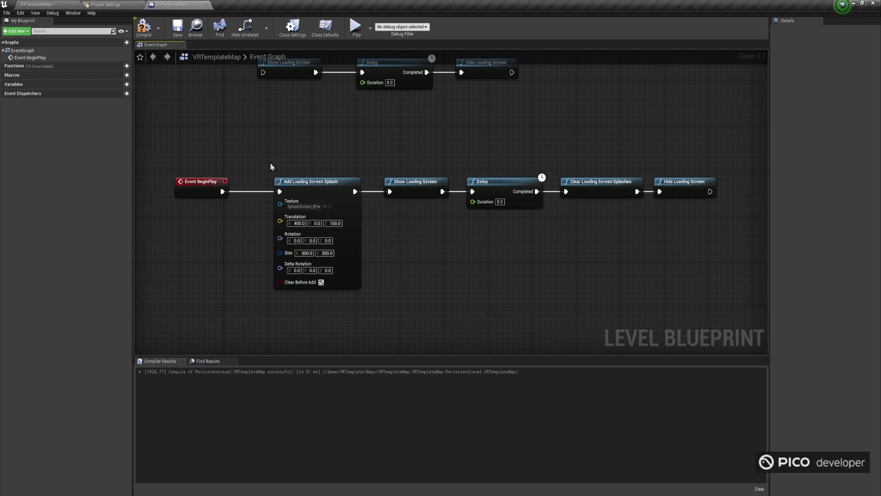
{"action": "left_click", "coordinate": [144, 27]}
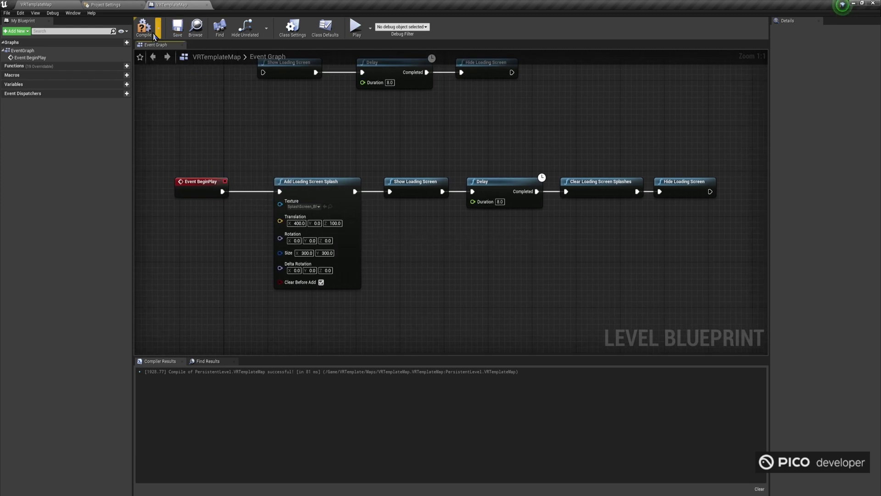
Step: Uncheck the Auto Show Splash Screen box in the PICOXR settings tab
{"action": "left_click", "coordinate": [110, 5]}
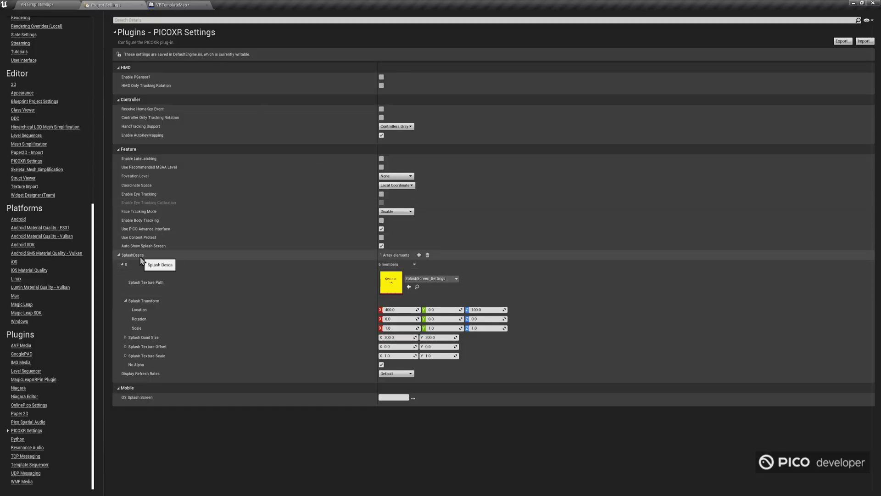
{"action": "left_click", "coordinate": [381, 246]}
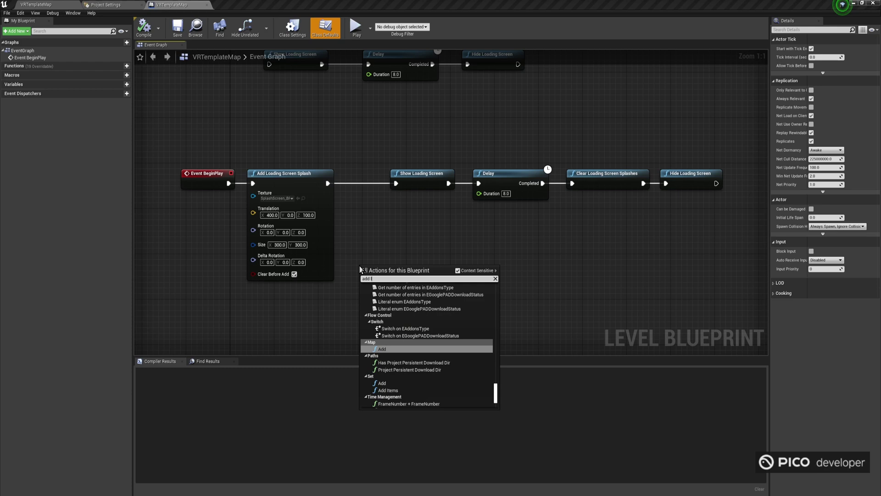
Step: Add a second Add Loading Screen Splash node between the first splash and Show Loading Screen
{"action": "type", "text": "oading scree"}
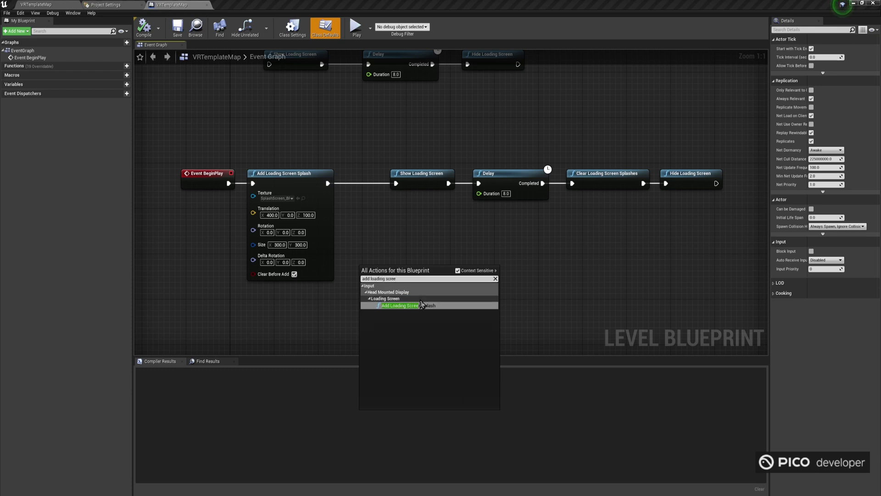
{"action": "left_click", "coordinate": [440, 306]}
{"action": "left_click_drag", "start_coordinate": [396, 277], "coordinate": [397, 229]}
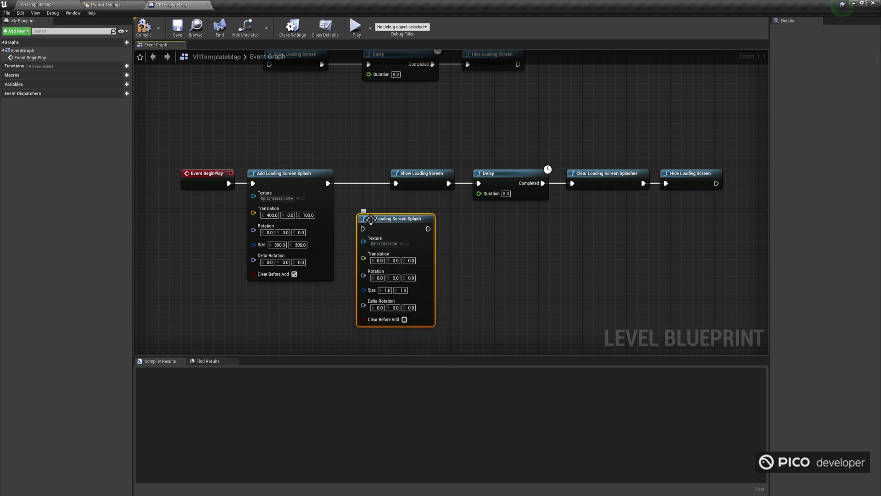
{"action": "left_click_drag", "start_coordinate": [328, 183], "coordinate": [364, 229]}
{"action": "left_click_drag", "start_coordinate": [428, 229], "coordinate": [398, 187]}
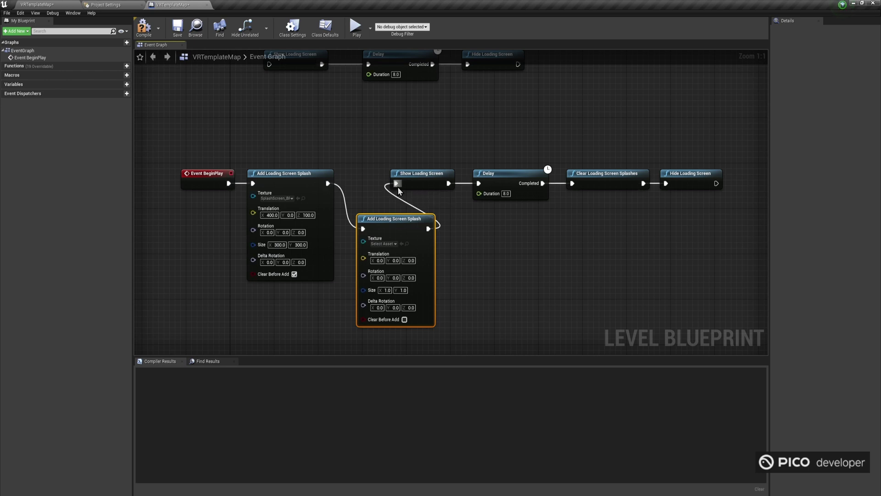
Step: Give the new splash the PoweredByUnreal texture with Translation Y 500 and Z 100
{"action": "left_click", "coordinate": [383, 244]}
{"action": "type", "text": "unrea"}
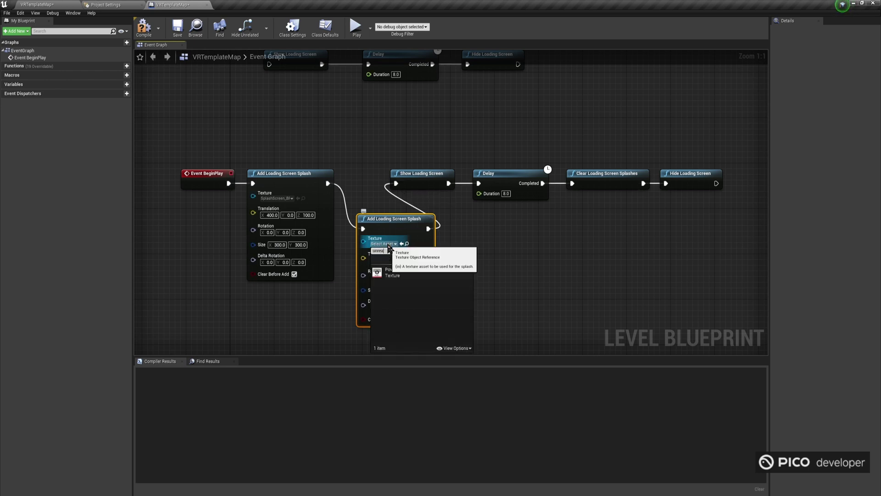
{"action": "left_click", "coordinate": [436, 275]}
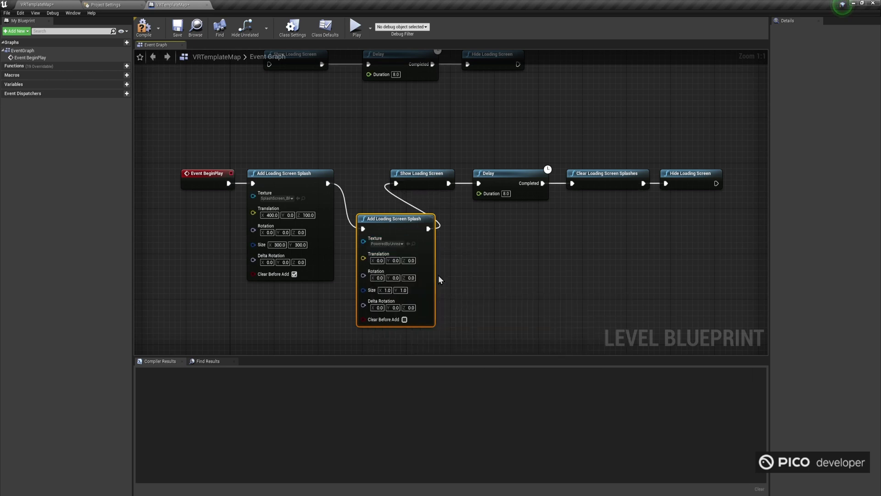
{"action": "left_click", "coordinate": [396, 261]}
{"action": "type", "text": "500"}
{"action": "key", "text": "Return"}
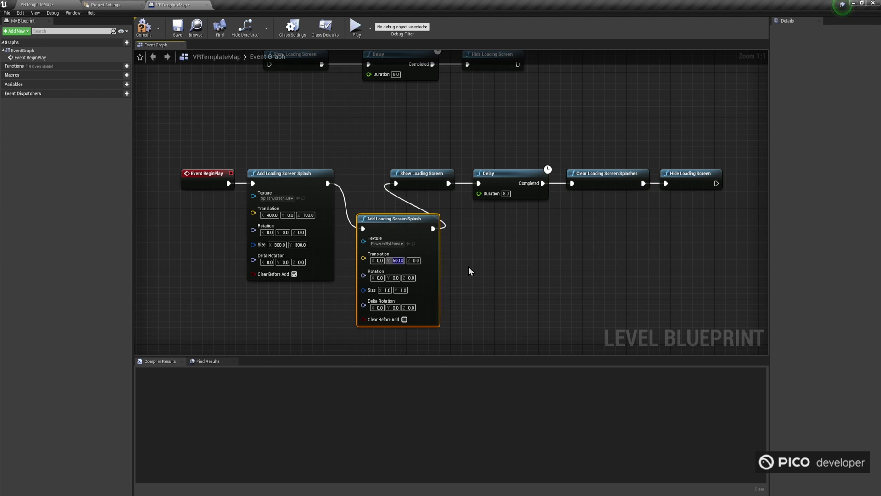
{"action": "left_click", "coordinate": [415, 260]}
{"action": "type", "text": "100"}
{"action": "key", "text": "Return"}
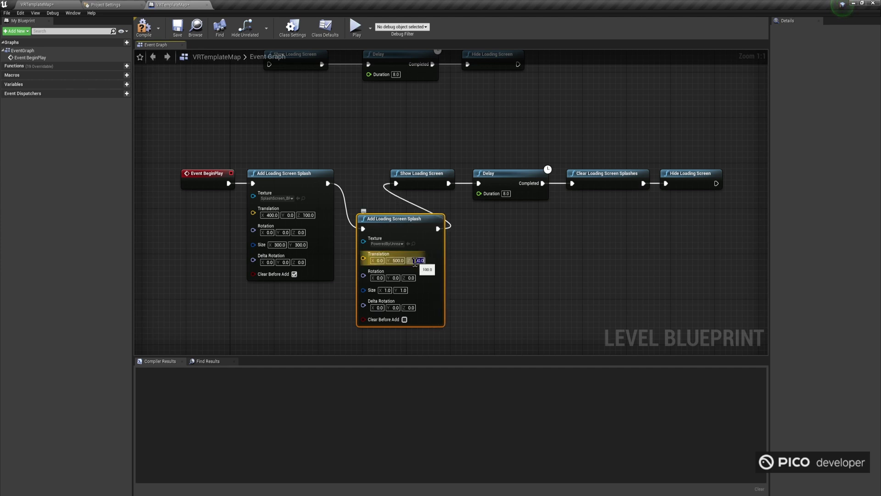
Step: Set its Rotation Z to 90 and size to 200, disable Clear Before Add, and save
{"action": "left_click", "coordinate": [409, 277]}
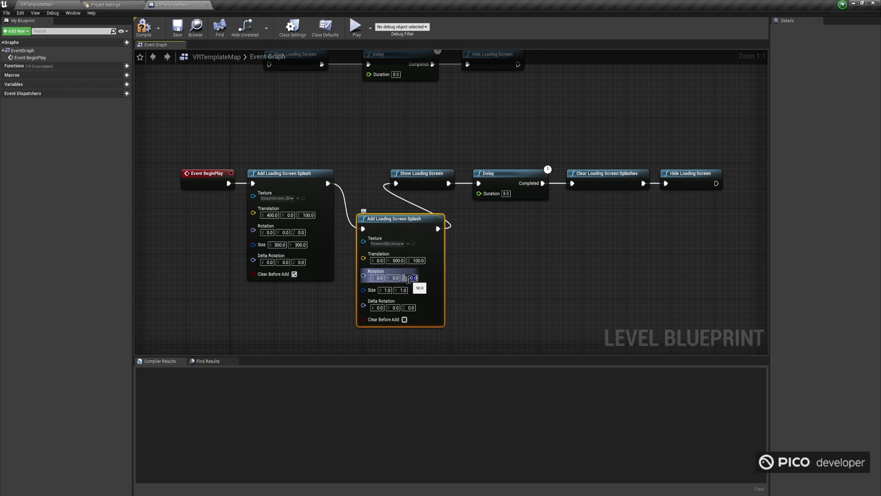
{"action": "left_click", "coordinate": [386, 290]}
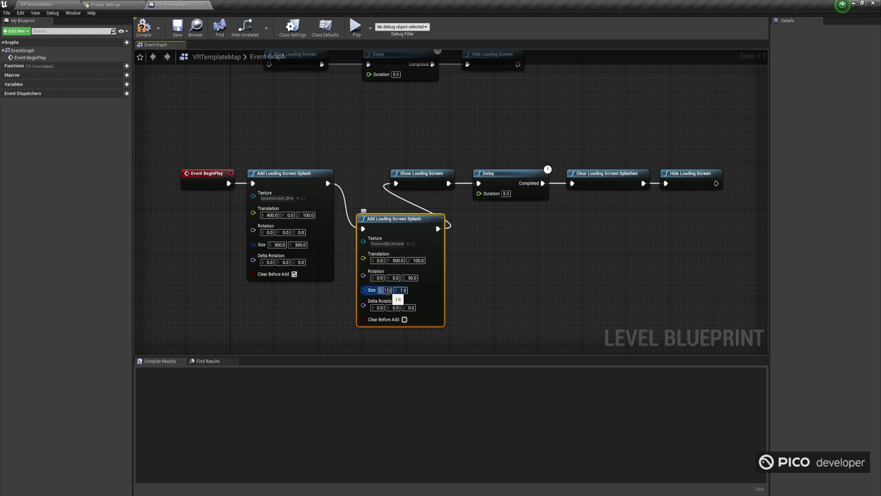
{"action": "type", "text": "200"}
{"action": "left_click", "coordinate": [483, 292]}
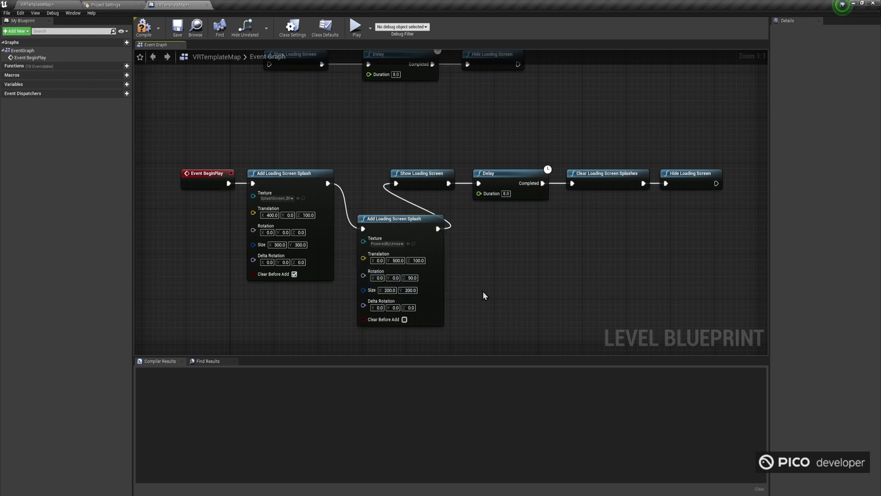
{"action": "right_click_drag", "start_coordinate": [327, 313], "coordinate": [325, 306]}
{"action": "left_click", "coordinate": [403, 312]}
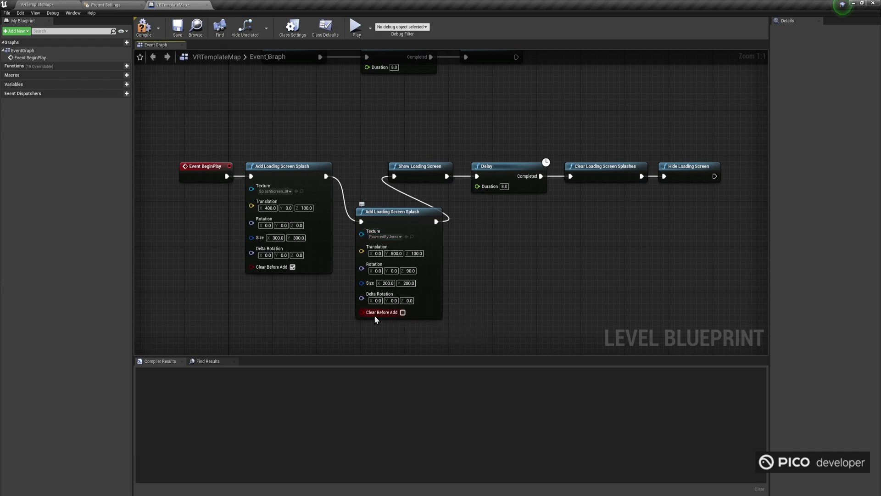
{"action": "right_click_drag", "start_coordinate": [481, 276], "coordinate": [474, 275]}
{"action": "left_click", "coordinate": [143, 26]}
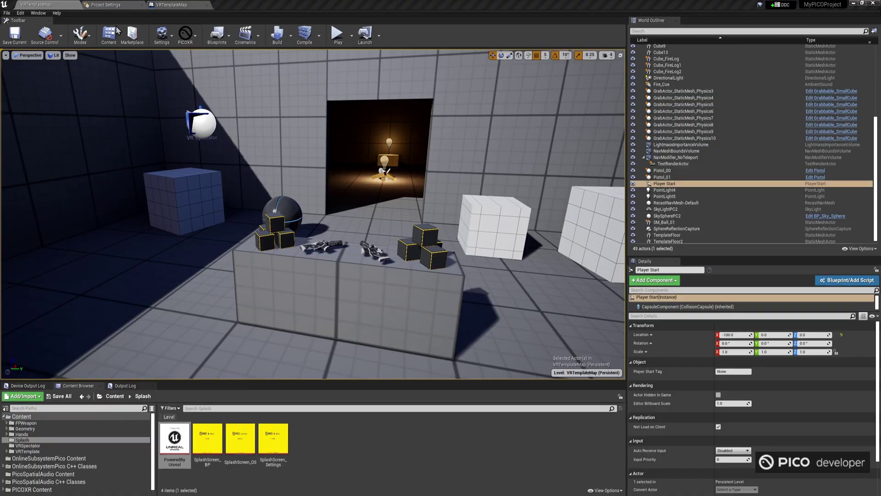
Step: Choose Assets/SplashScreen_OS.png as the PICOXR OS Splash Screen image
{"action": "left_click", "coordinate": [123, 6]}
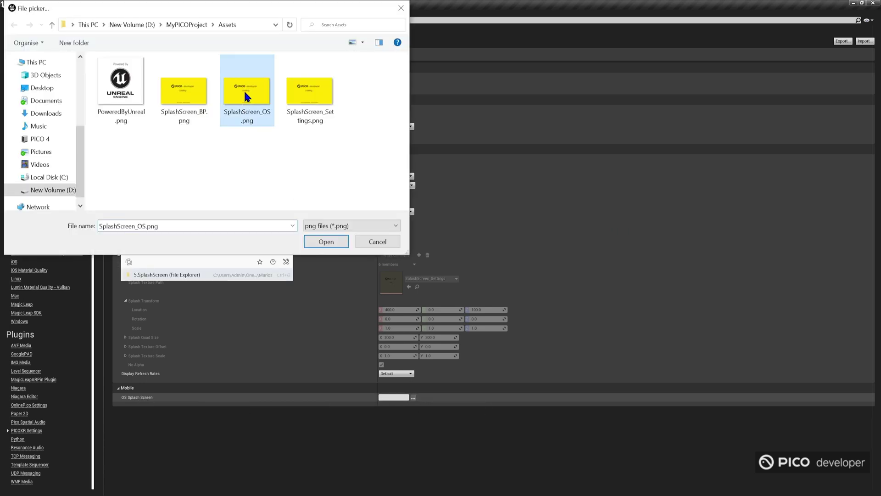
{"action": "left_click", "coordinate": [325, 241]}
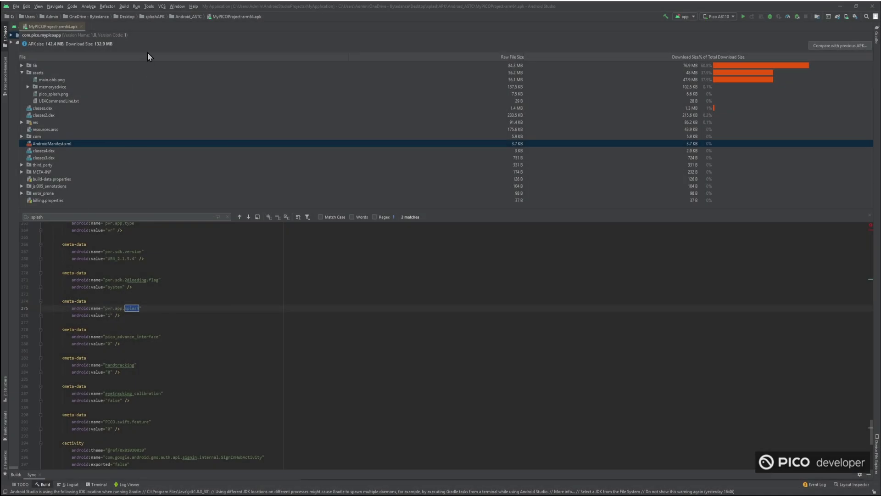
Step: Open the AndroidManifest.xml of MyPICOProject-arm64.apk in the APK analyzer
{"action": "left_click", "coordinate": [123, 7]}
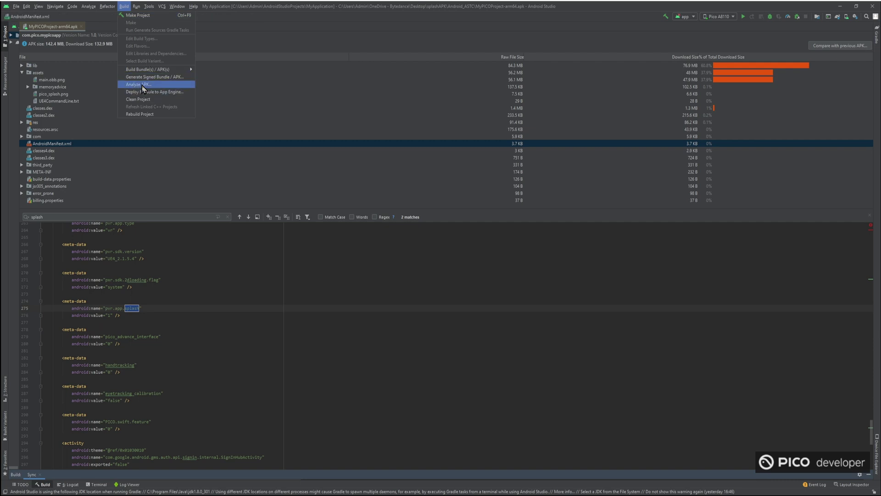
{"action": "key", "text": "Escape"}
{"action": "left_click", "coordinate": [96, 170]}
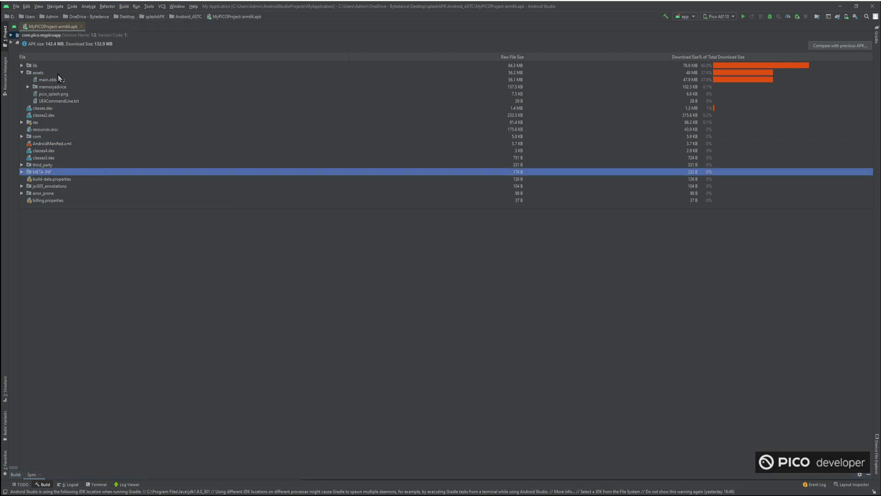
{"action": "left_click", "coordinate": [75, 144]}
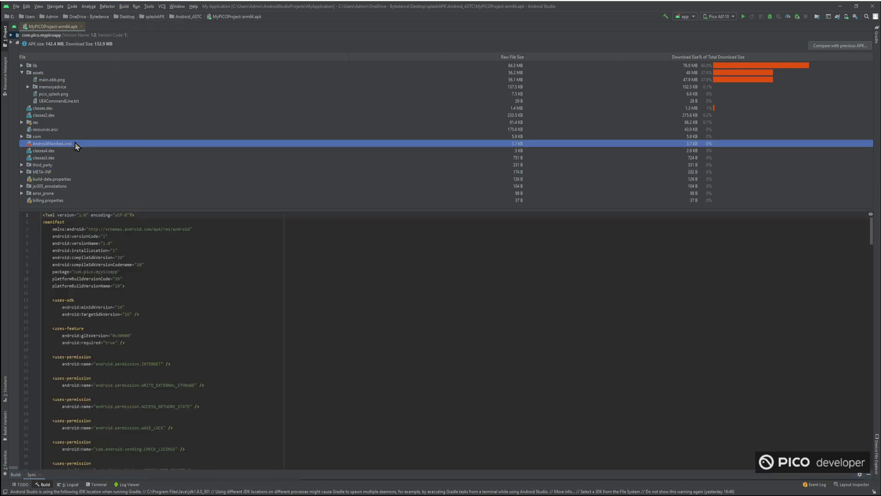
Step: Search the manifest for 'splash' and select the pvr.app.splash meta-data entry set to 1
{"action": "left_click", "coordinate": [124, 271]}
{"action": "key", "text": "ctrl+f"}
{"action": "key", "text": "Return"}
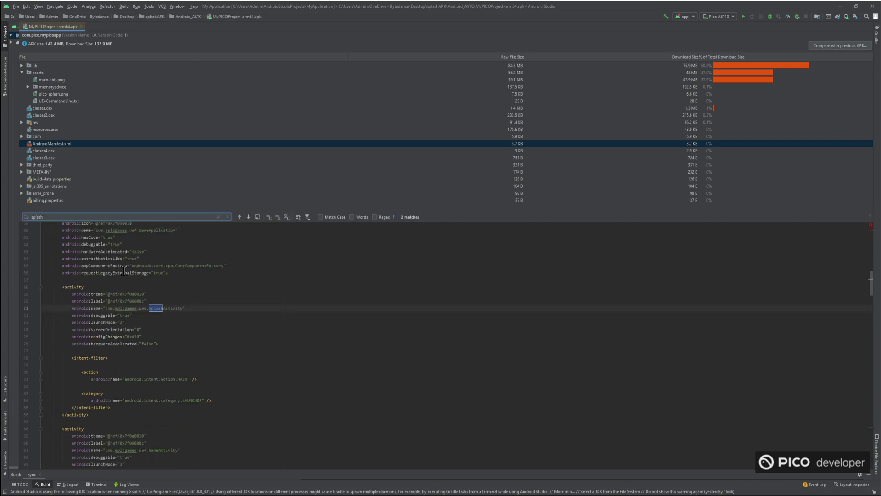
{"action": "key", "text": "Return"}
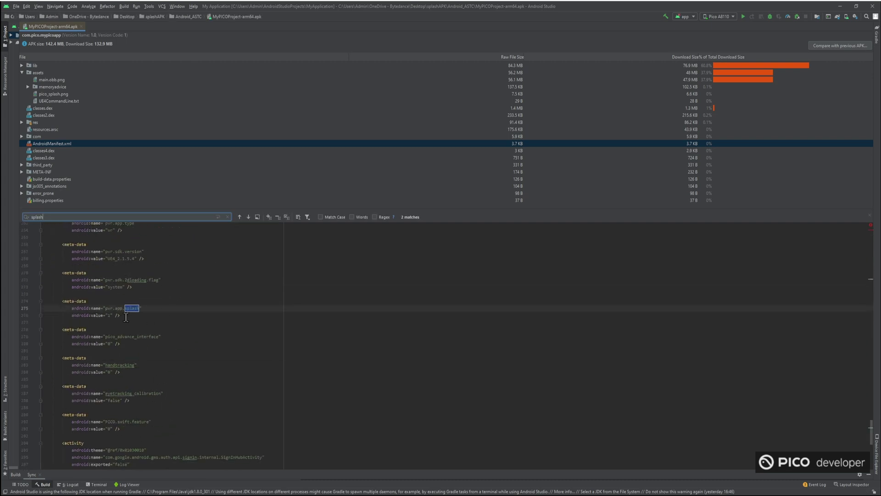
{"action": "left_click_drag", "start_coordinate": [121, 316], "coordinate": [57, 302]}
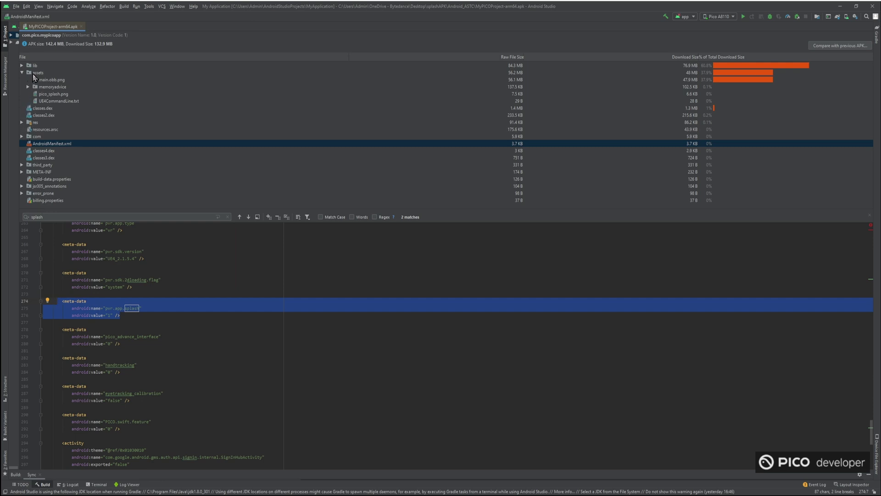
{"action": "left_click", "coordinate": [54, 94]}
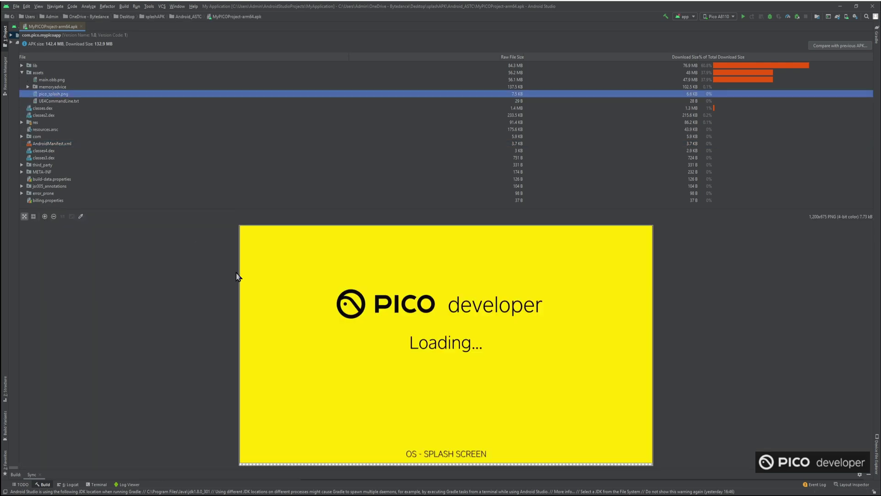